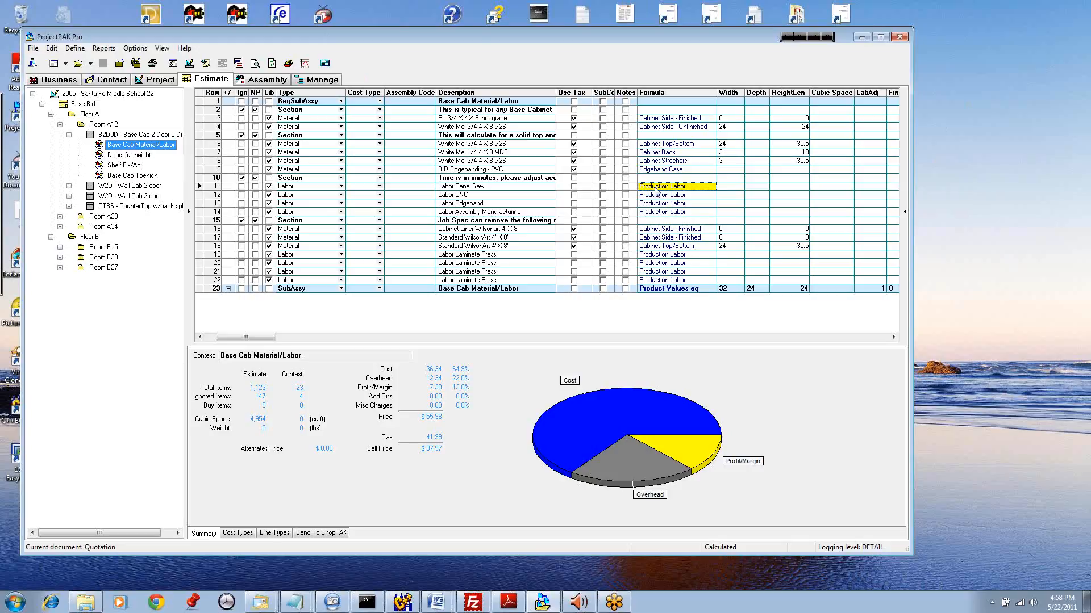
Step: Review the Production Labor formula of the Labor Panel Saw row, including its QTY, TIME and PRODUCT_LABADJ terms, and close the formula
double_click(656, 190)
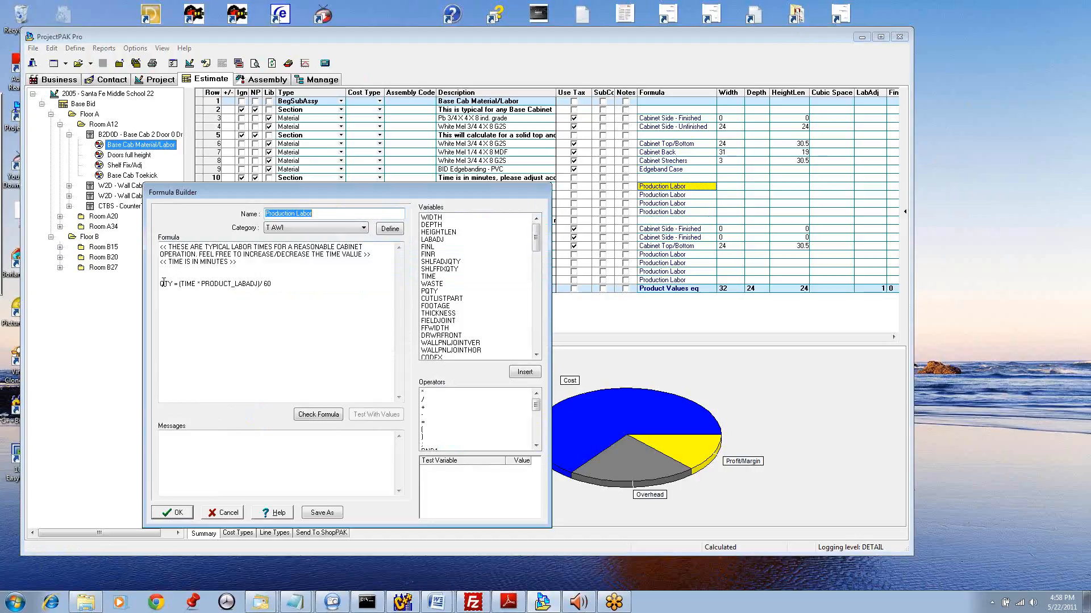
left_click_drag(160, 284, 172, 284)
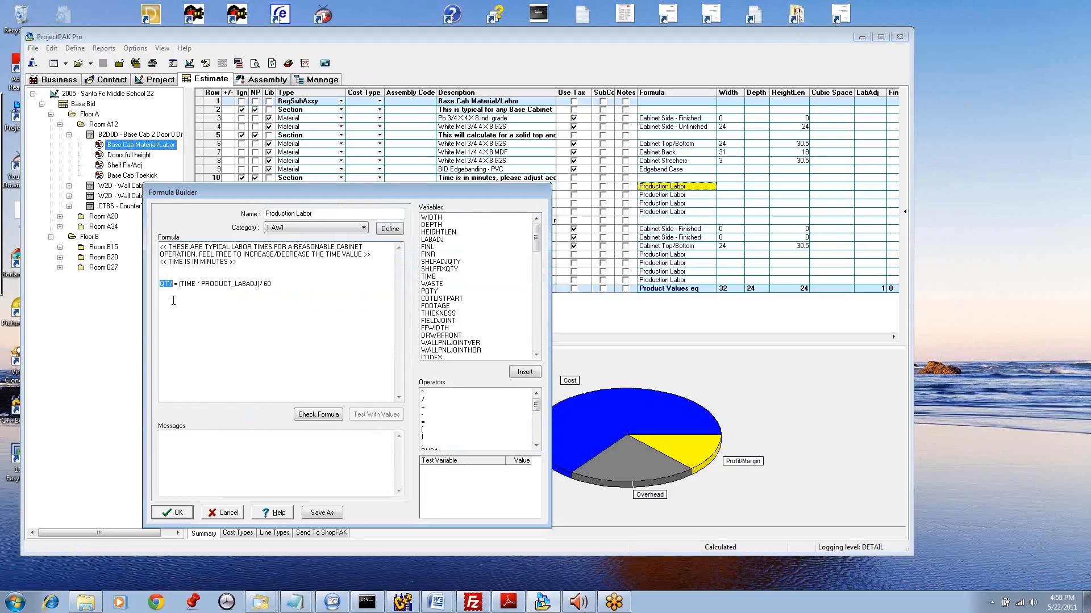
left_click_drag(181, 284, 195, 284)
left_click_drag(201, 284, 258, 283)
left_click(200, 276)
left_click_drag(380, 191, 487, 308)
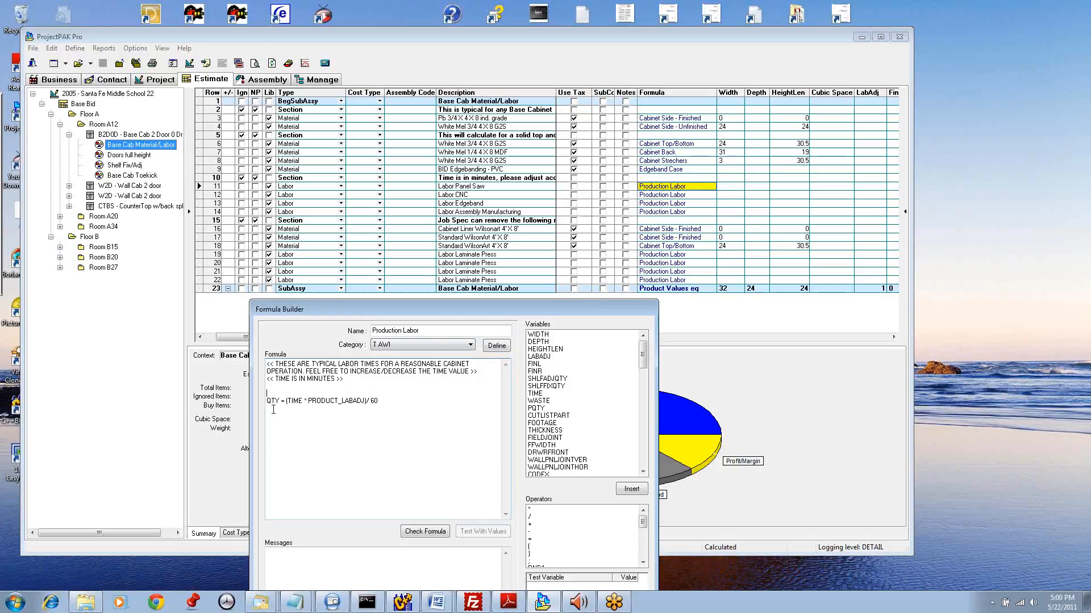
left_click_drag(345, 308, 293, 181)
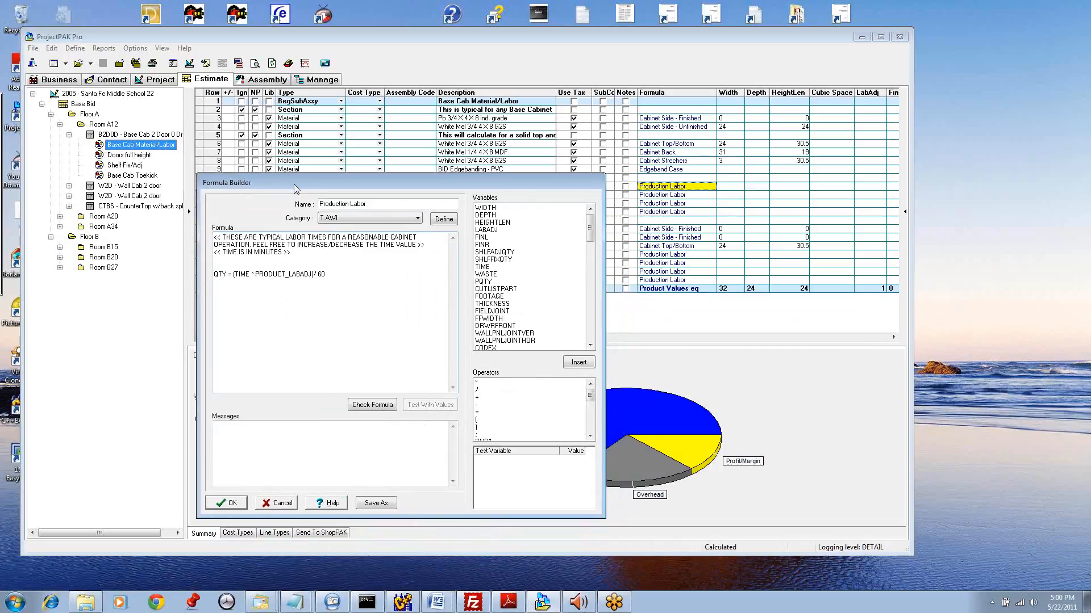
left_click(237, 505)
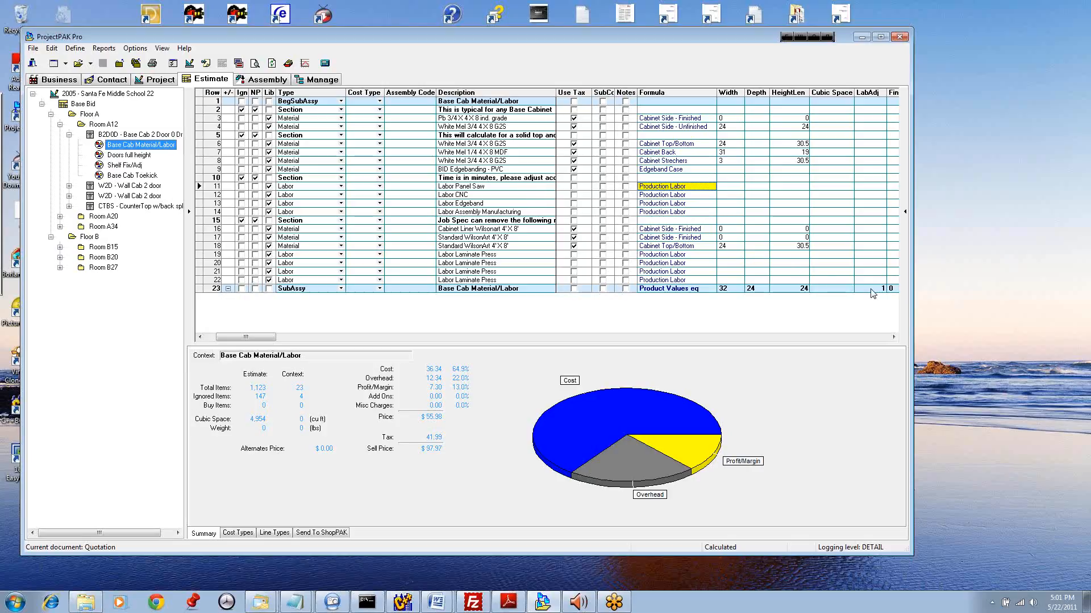
Step: Collapse all rows of the Base Cab 2 Door 0 Drawer product in Room A12 and narrow the Type column around its LabAdj value
left_click(118, 137)
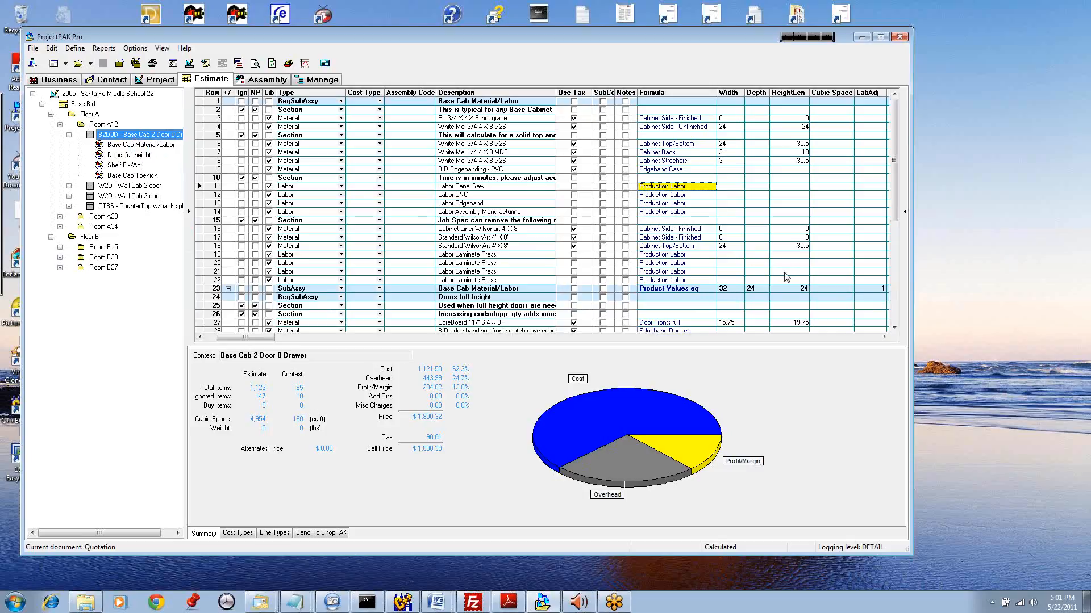
right_click(424, 195)
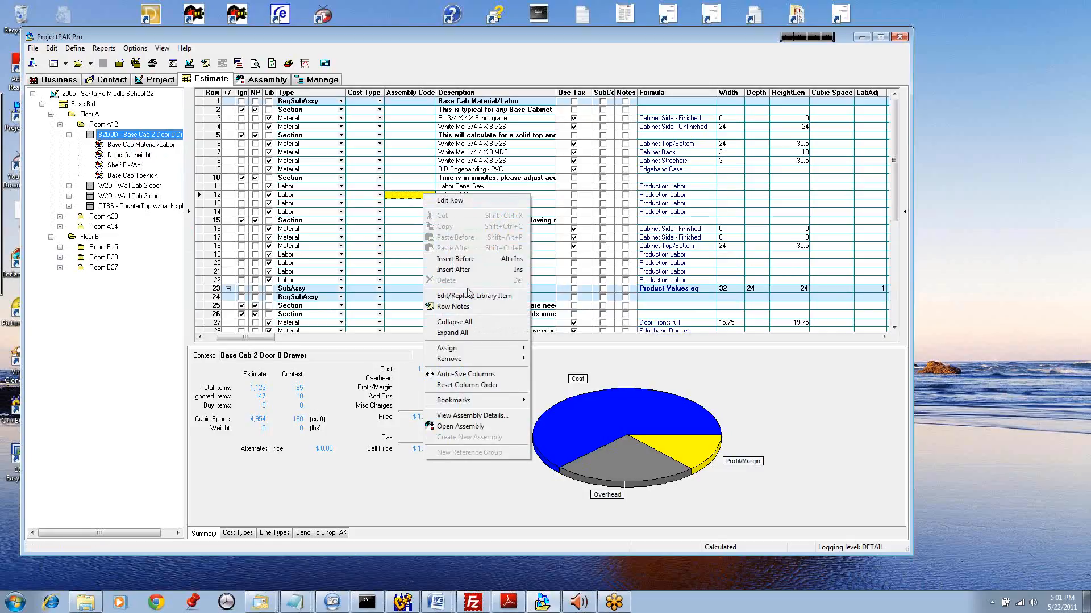
left_click(463, 322)
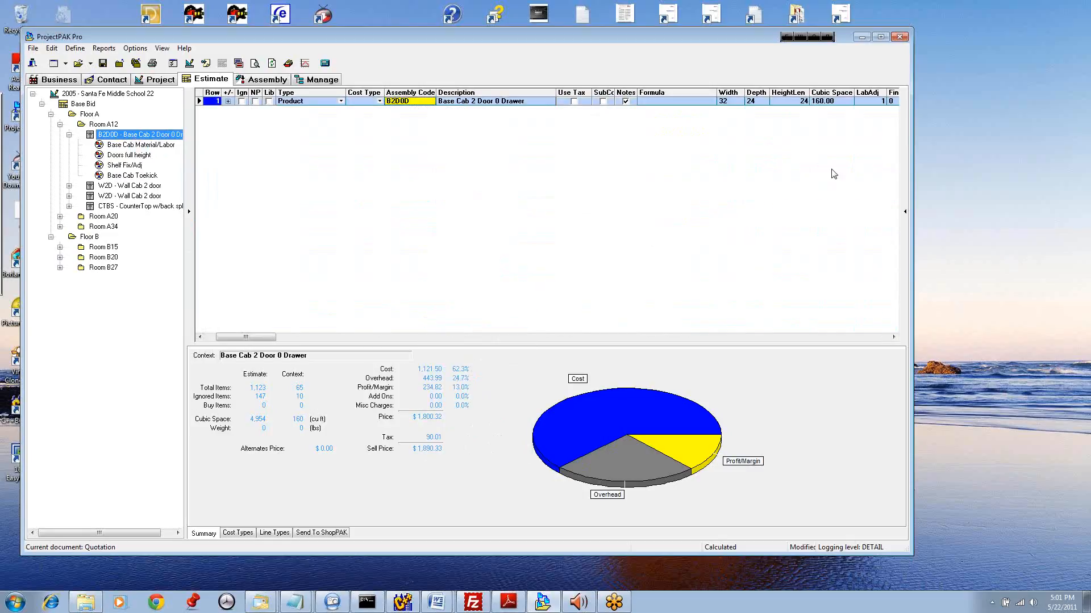
left_click(870, 102)
left_click_drag(346, 92, 328, 92)
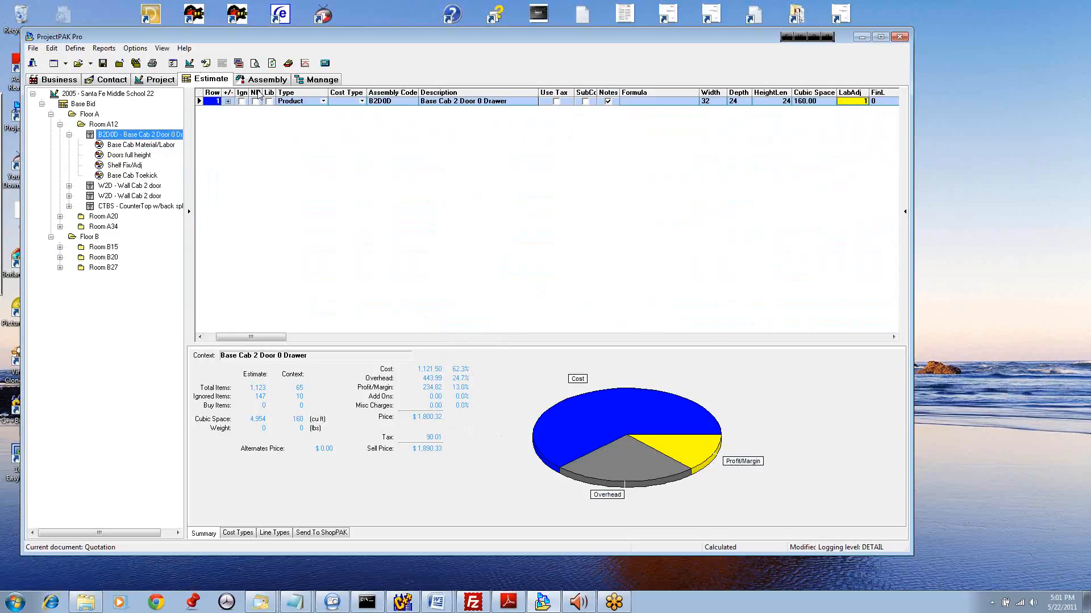
Step: Open the estimate's labor curving options and review the available work groups and labor adjustment columns, keeping Type and LabAdj
left_click(137, 49)
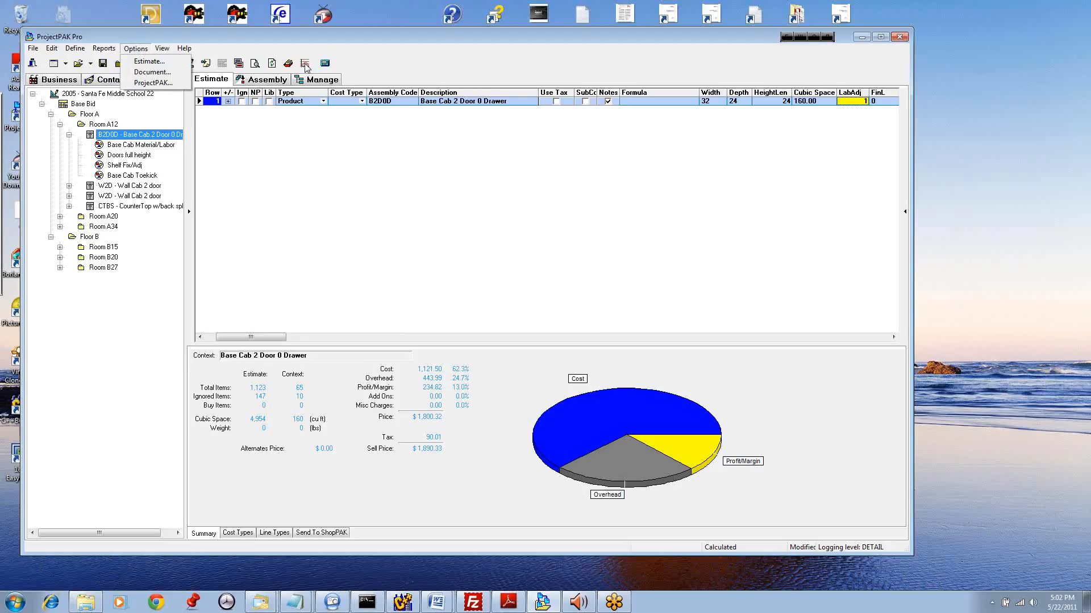
left_click(150, 62)
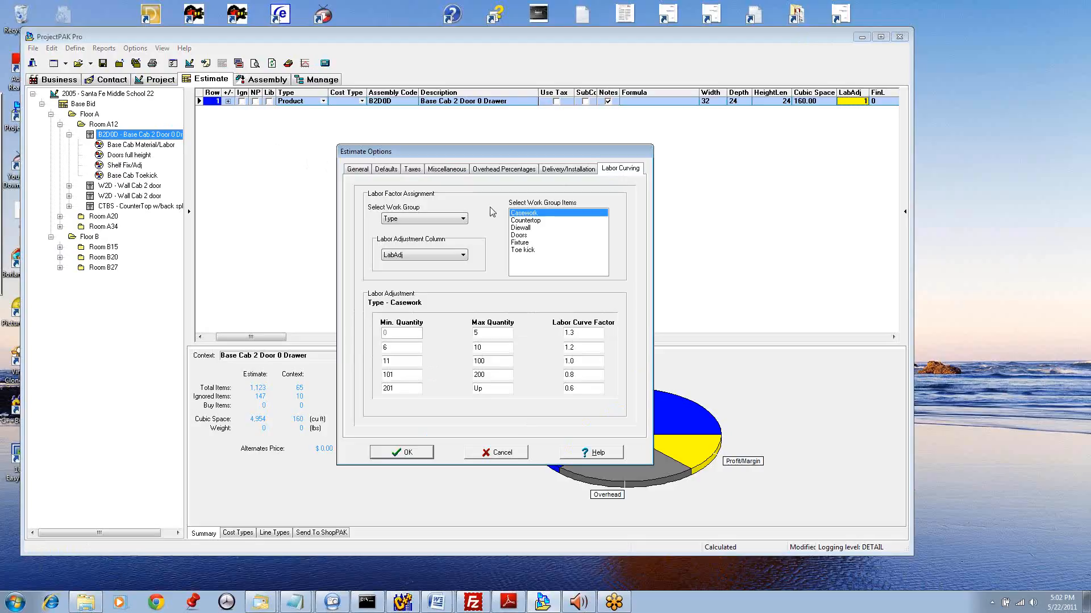
left_click(463, 219)
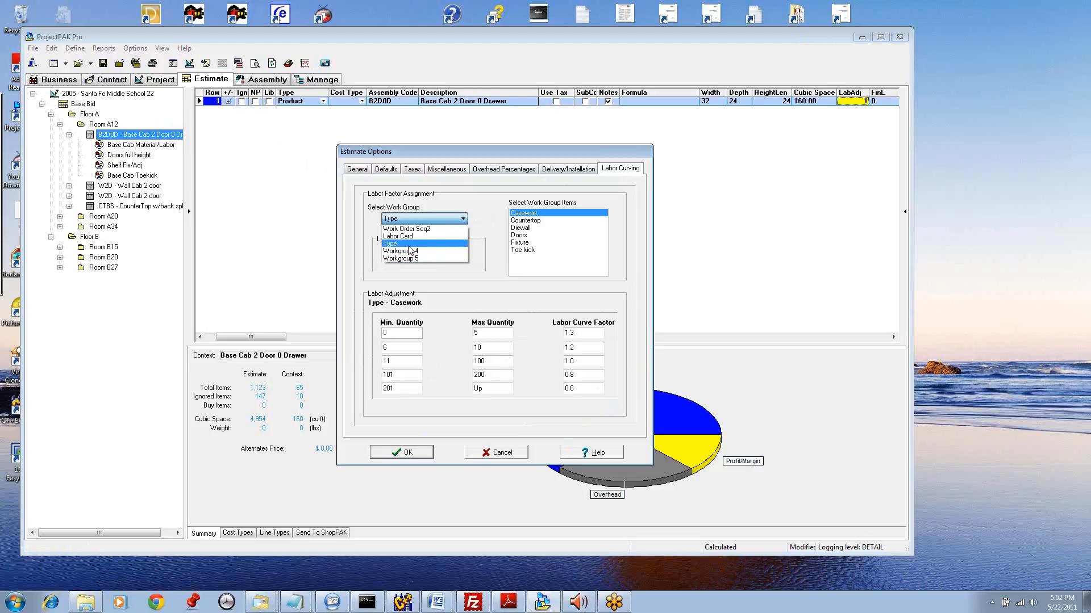
left_click(490, 232)
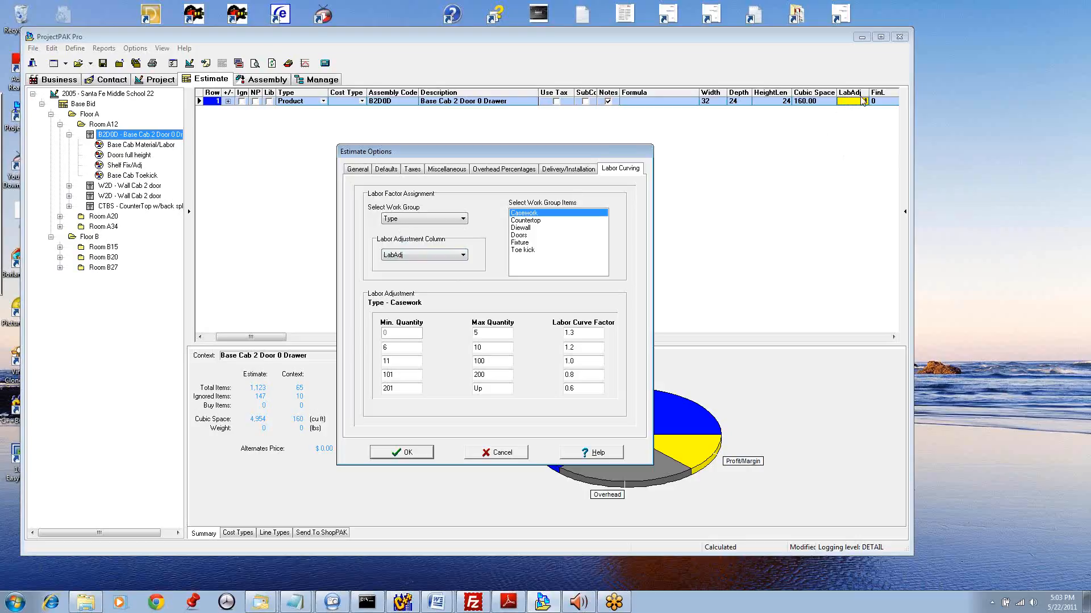
left_click(463, 256)
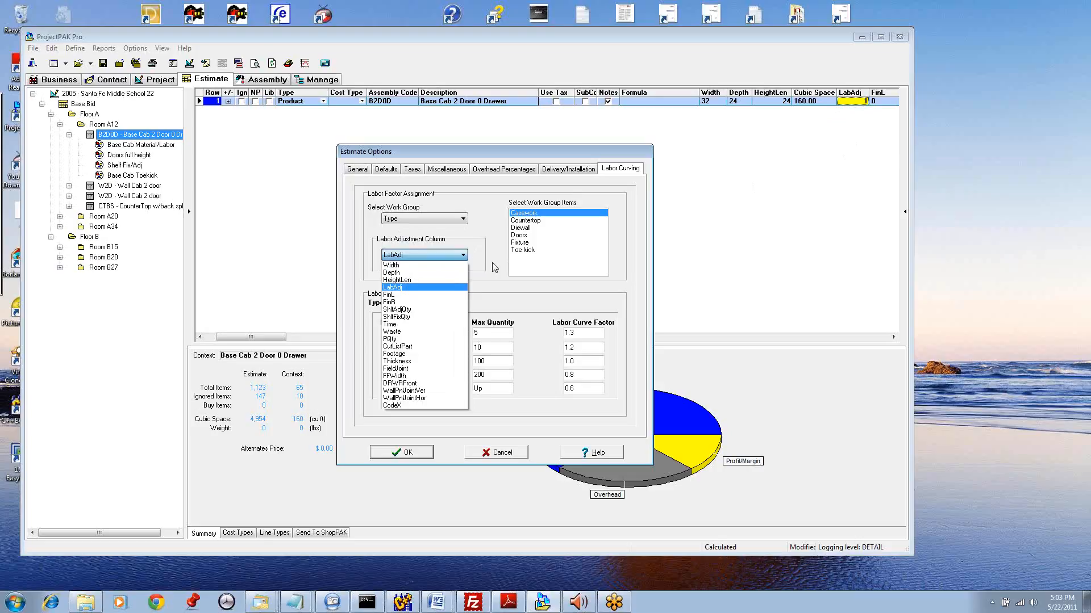
left_click(492, 264)
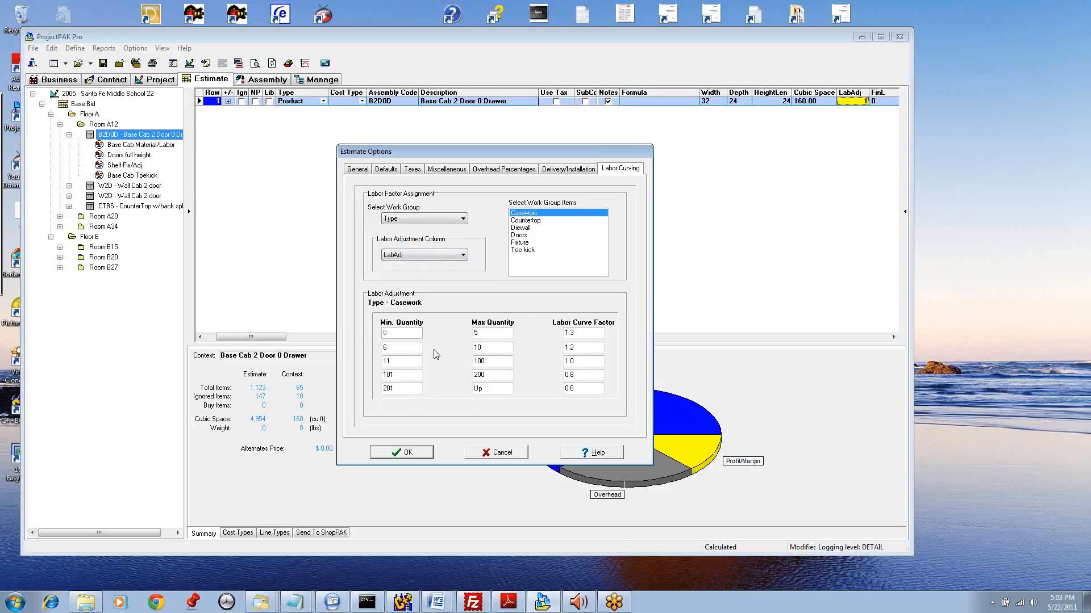
Step: Compare the Countertop and Casework labor curves, entering Up as the maximum quantity of the last Countertop range
left_click(526, 221)
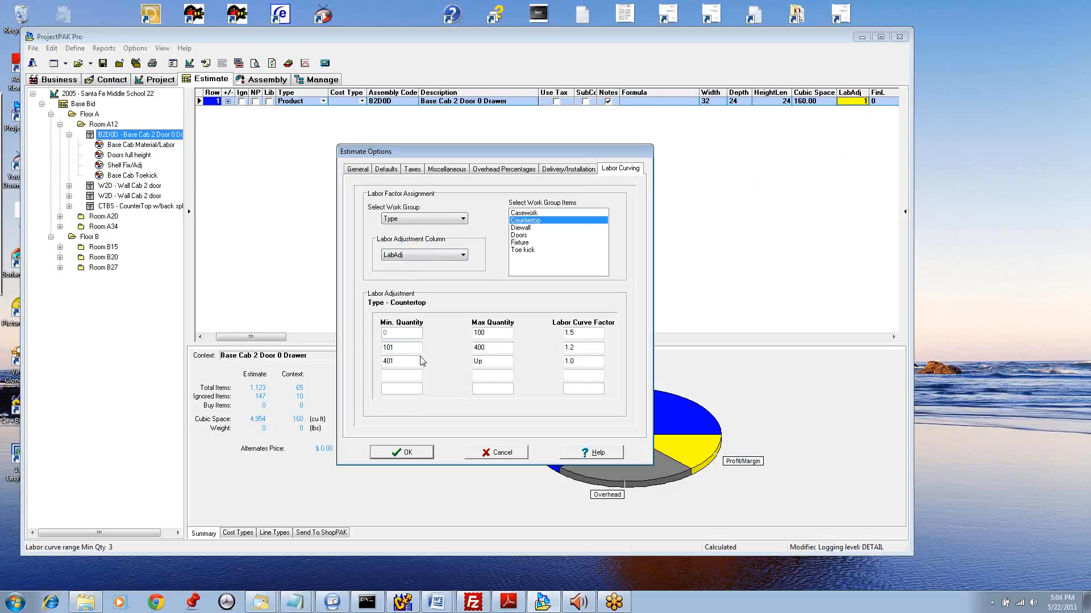
left_click(516, 213)
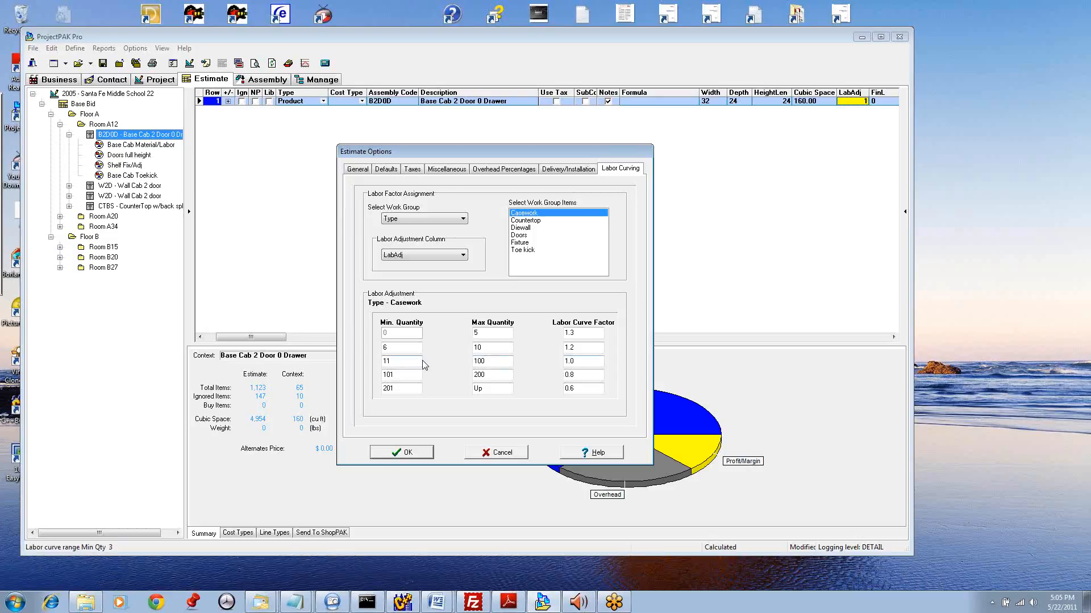
left_click(522, 221)
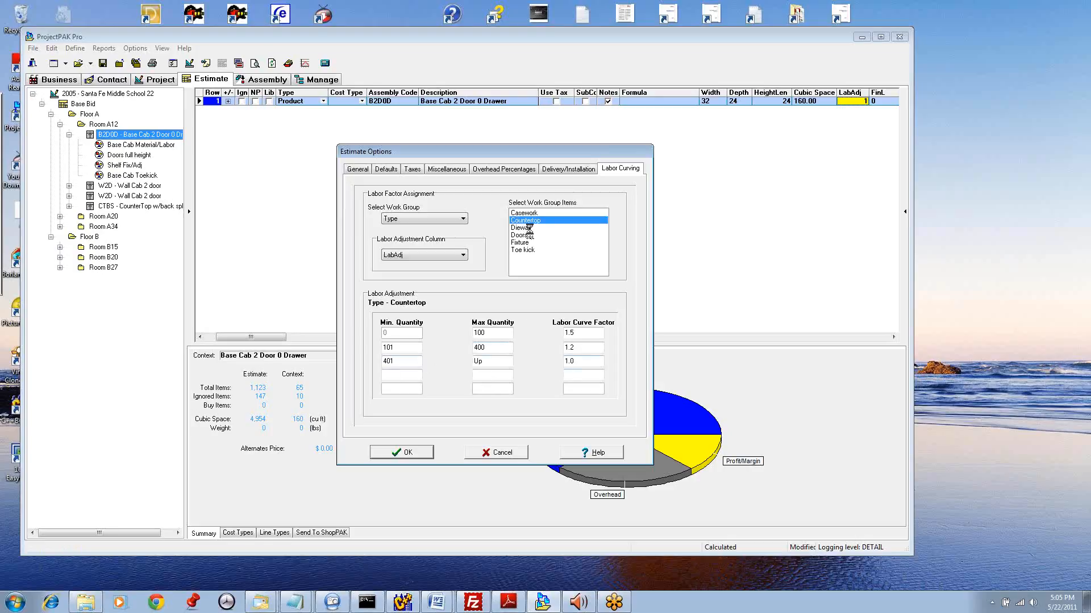
left_click(477, 360)
type("Up")
left_click(523, 213)
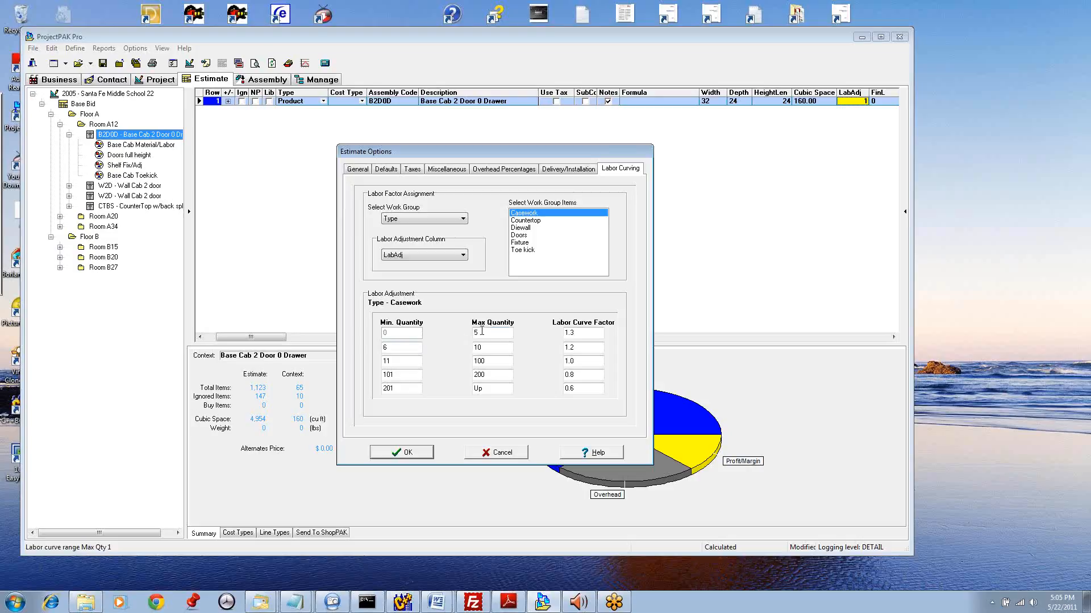
Step: Try a minimum quantity of 7 for the second Casework range, and set it back to 6
left_click(390, 347)
type("7")
left_click(528, 220)
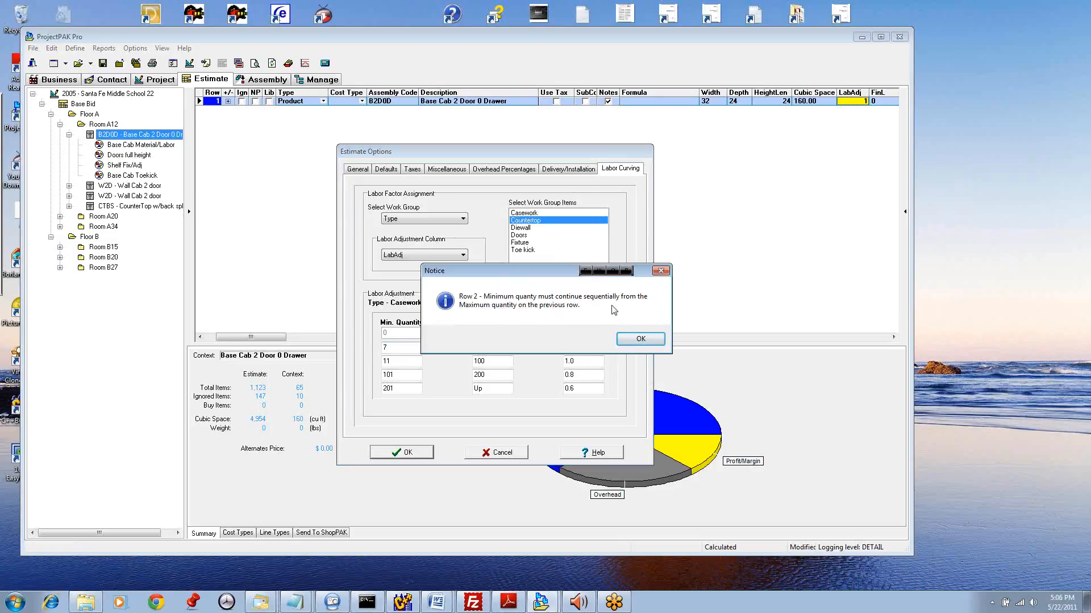
left_click(640, 339)
left_click_drag(387, 349, 384, 349)
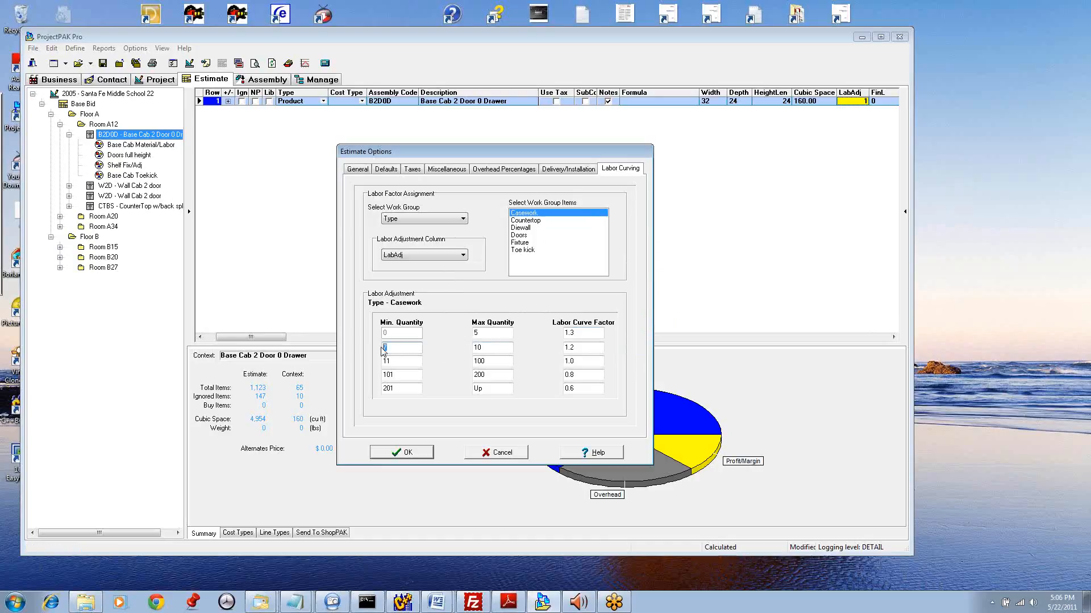
type("6")
Step: Show the Countertop labor curve once more and accept the estimate options
left_click(483, 348)
left_click(533, 221)
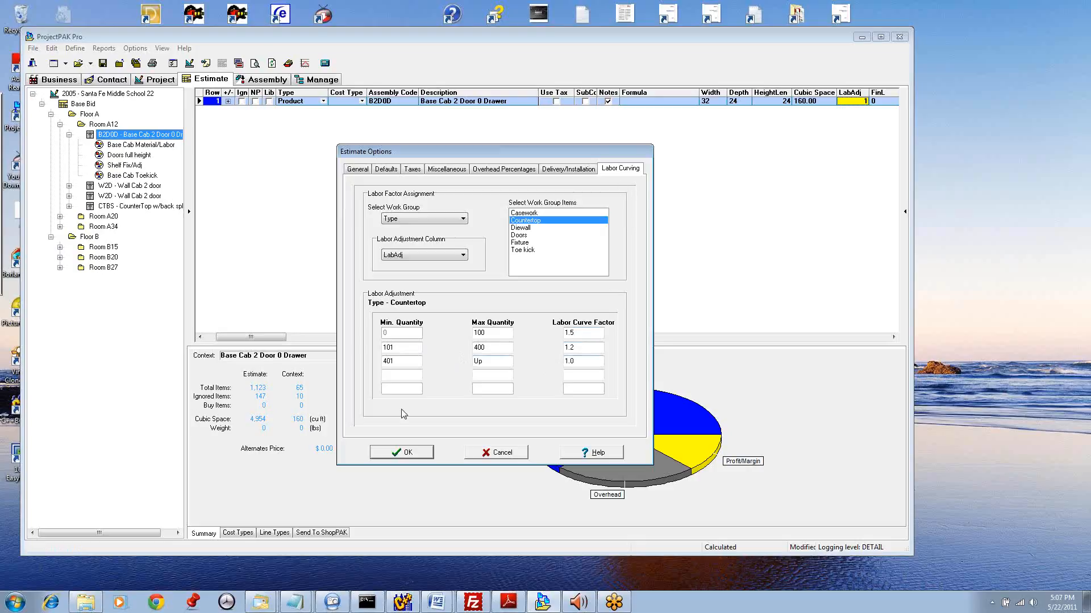
left_click(406, 452)
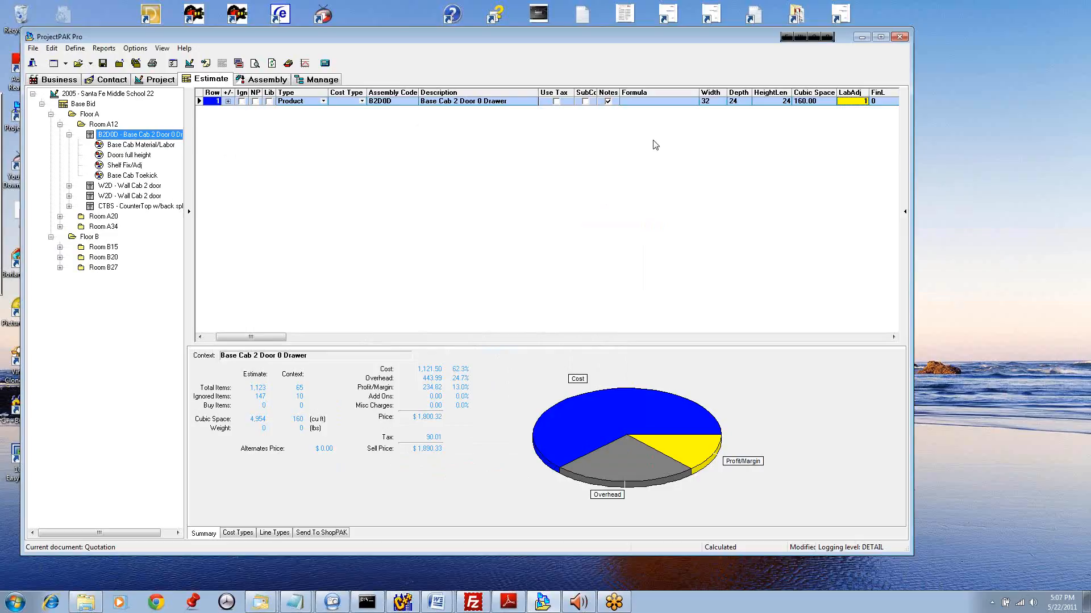
Step: Show the list of available assemblies beside the estimate, and hide it again
left_click(904, 211)
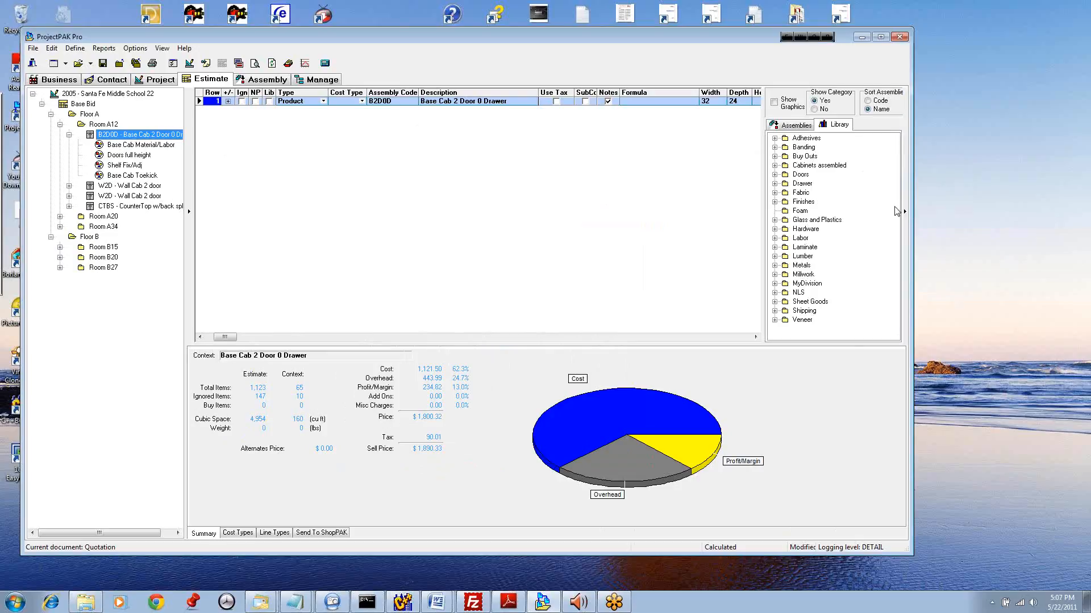
left_click(791, 124)
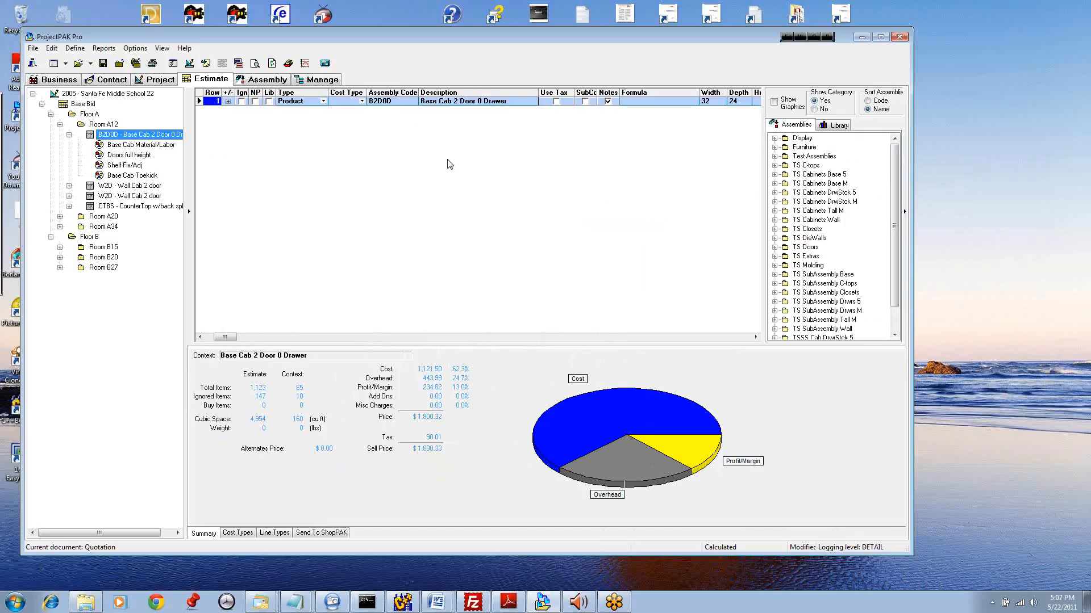
left_click(905, 211)
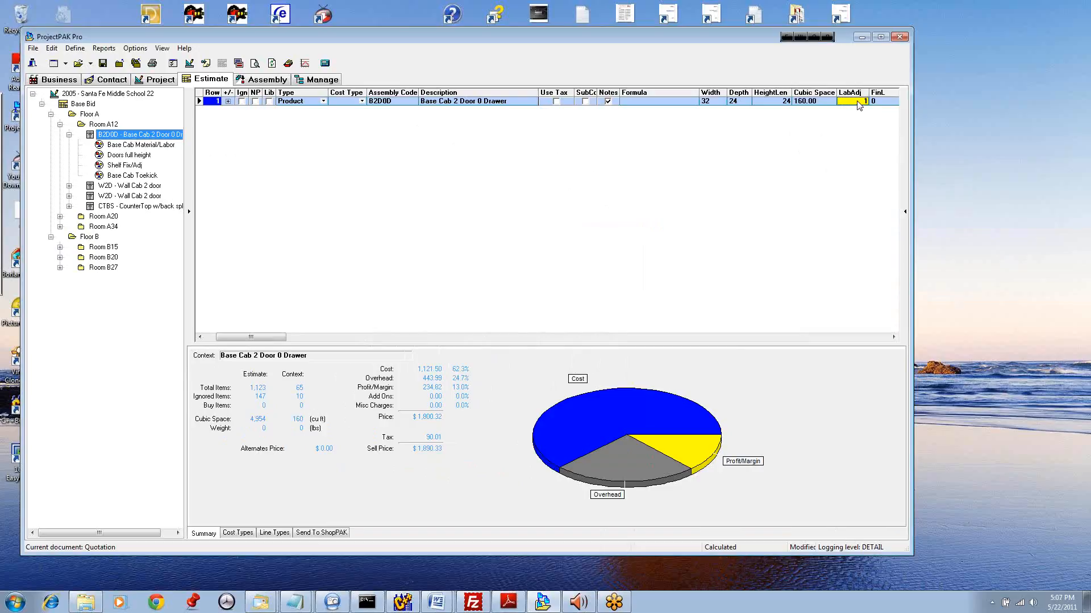
Step: Check the Type work group assigned to the Base Cab 2 Door 0 Drawer product in the estimate
left_click(809, 337)
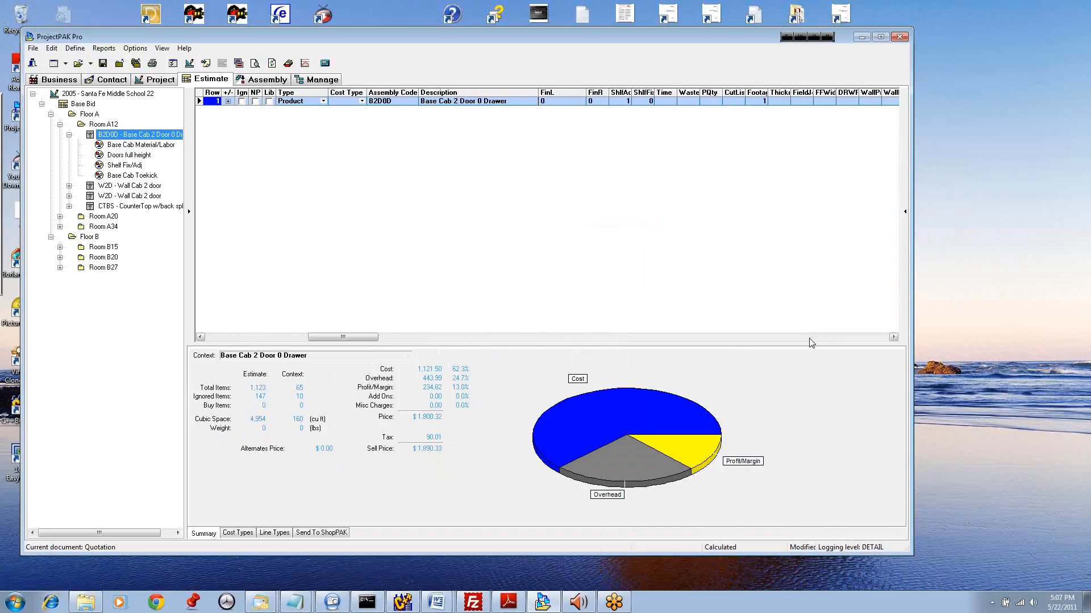
left_click(811, 339)
left_click(812, 338)
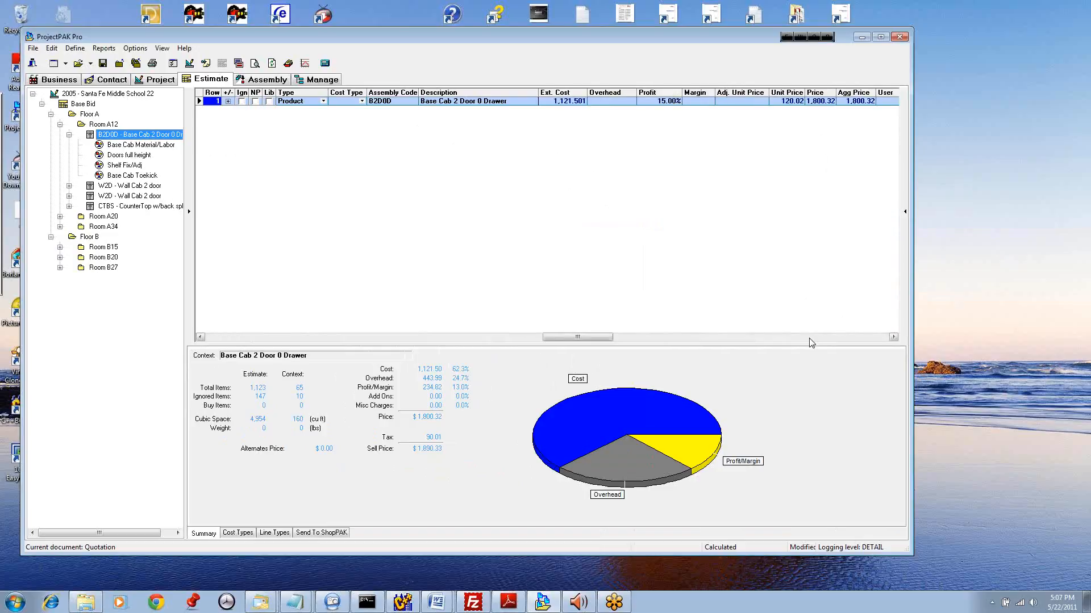
left_click(811, 339)
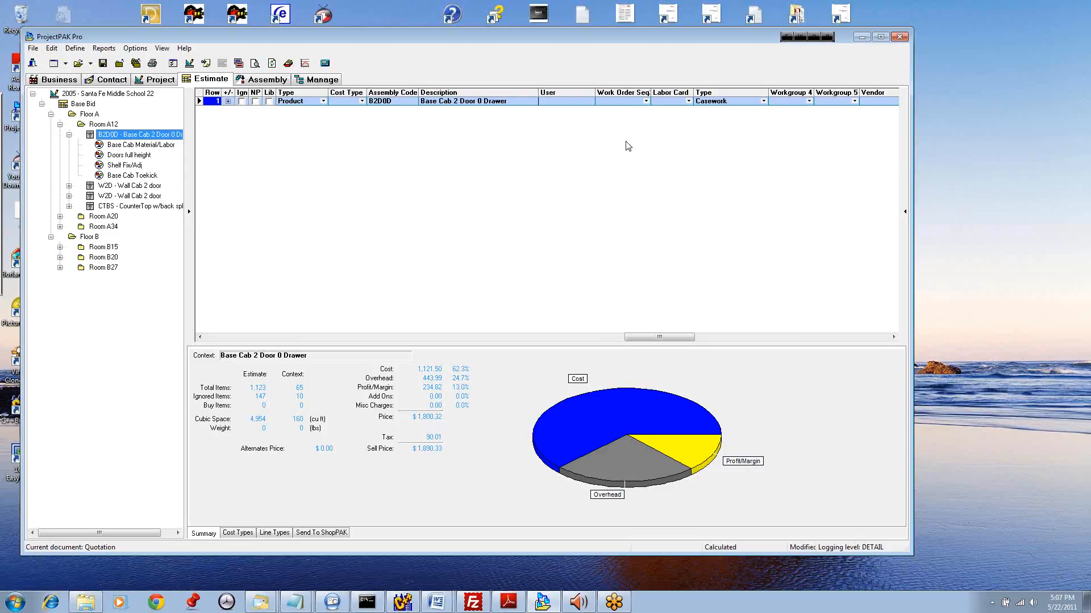
Step: Open the source assembly of the B2D0D product and check its LabAdj and Type work group values
right_click(443, 105)
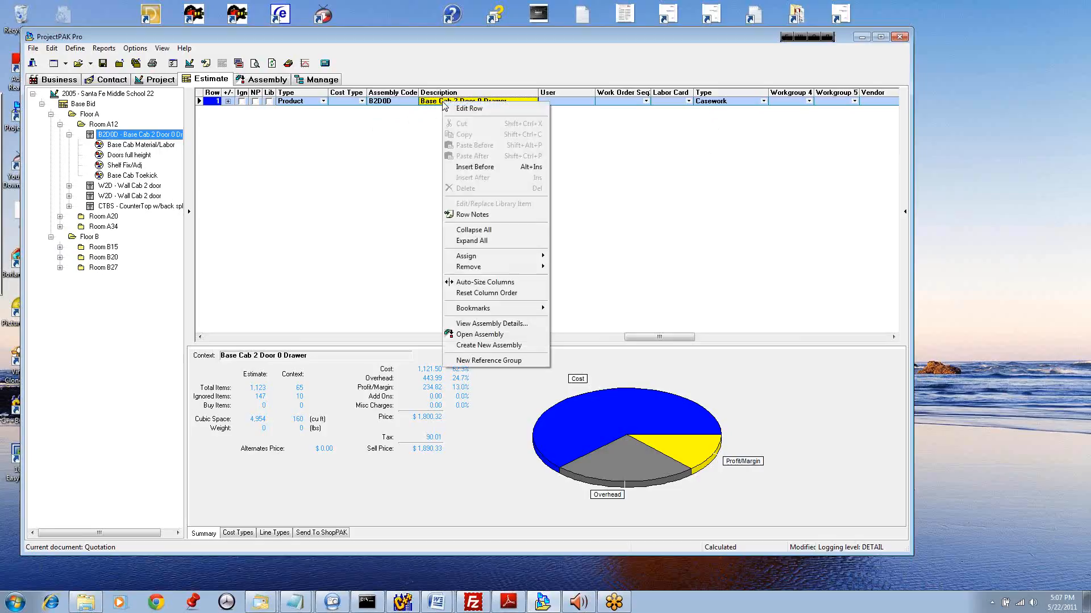
left_click(477, 335)
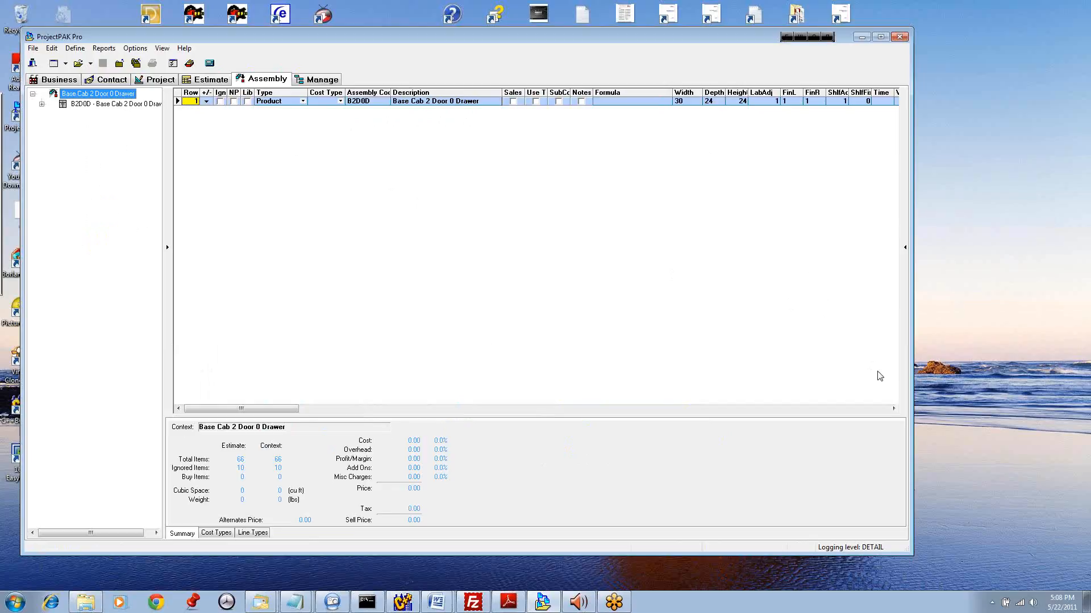
left_click(766, 105)
double_click(864, 409)
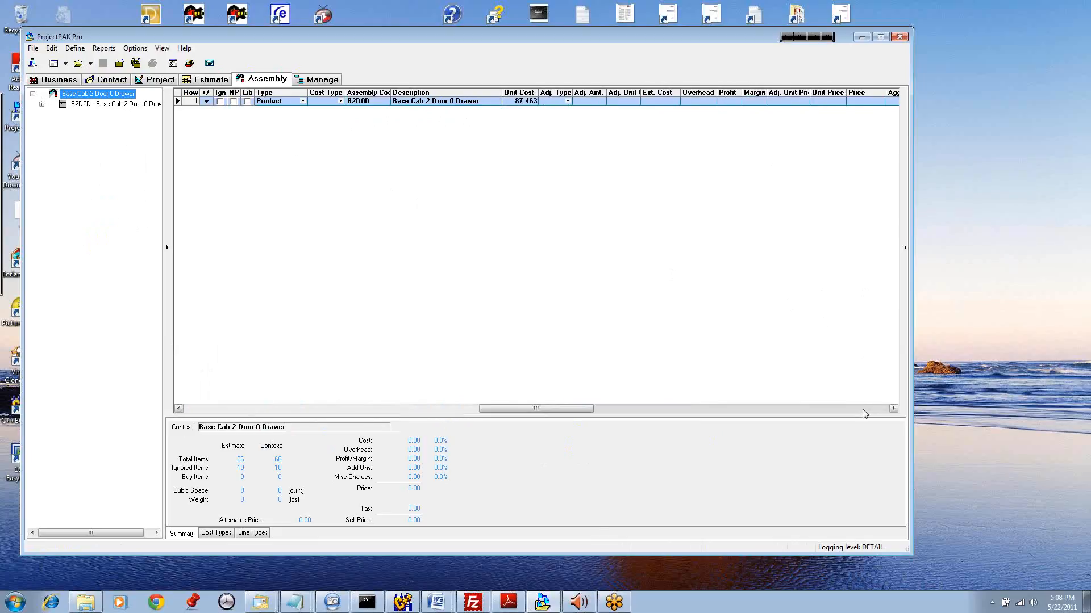
left_click(863, 408)
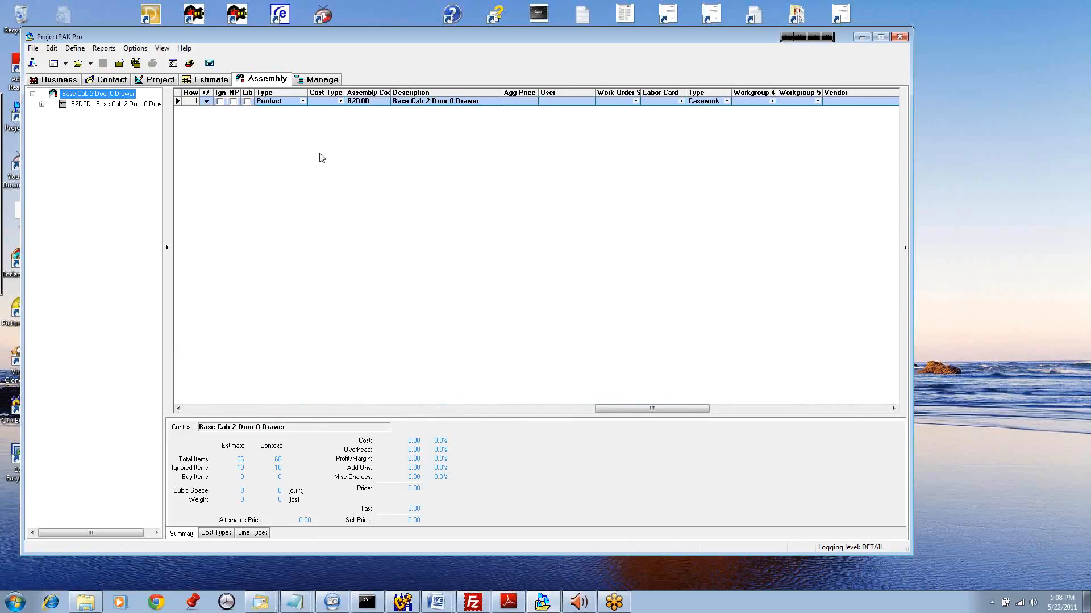
Step: Return to the estimate and widen the project tree until the full product names fit
left_click(219, 81)
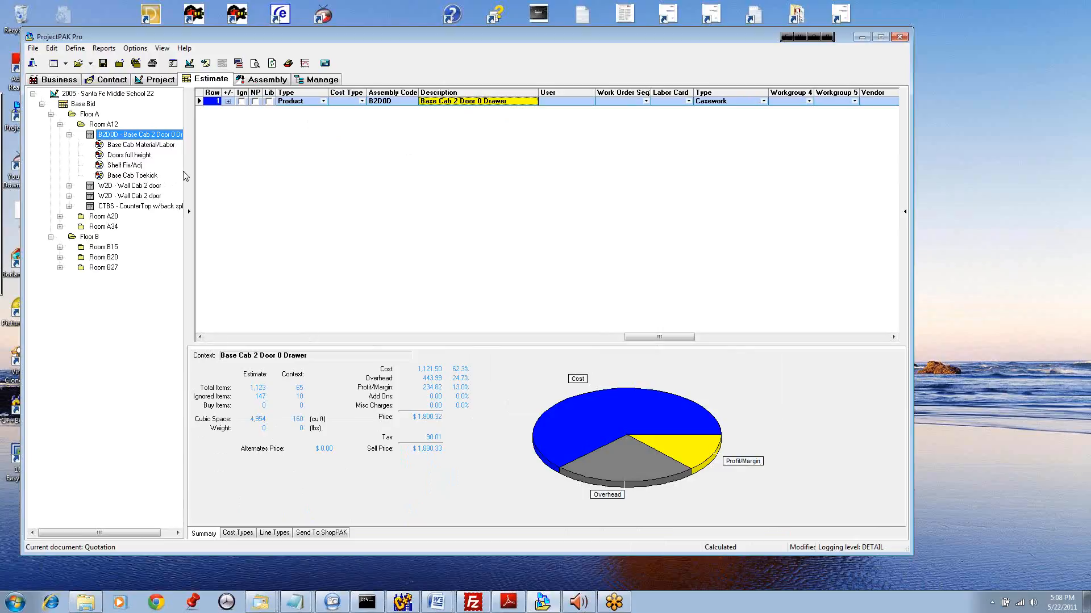
left_click_drag(184, 171, 220, 169)
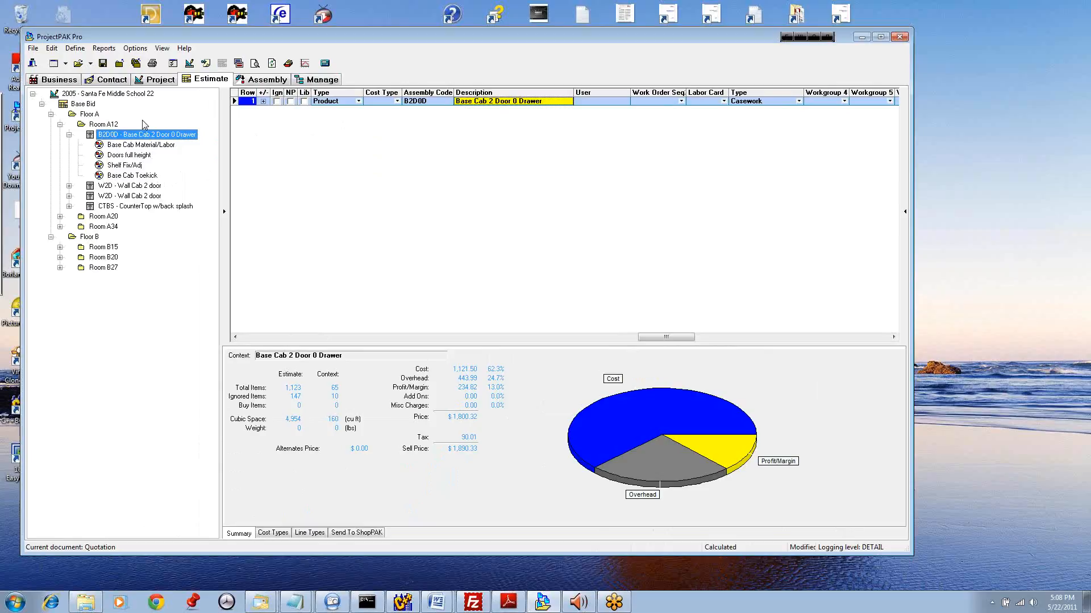
Step: Check the Type work groups assigned to the products in Room A12, Room A20 and Room B15
left_click(98, 125)
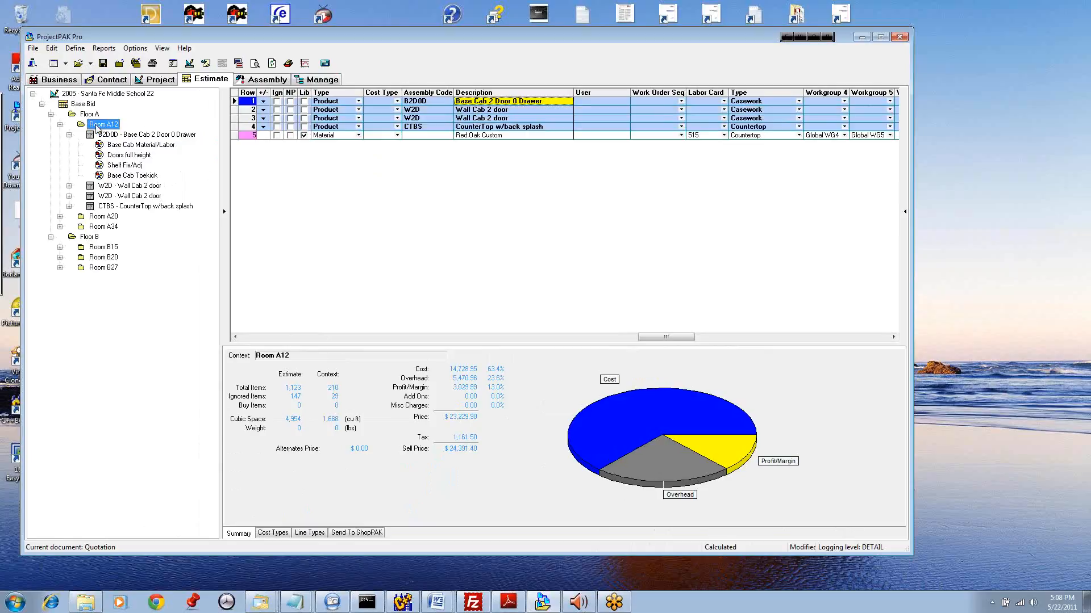
left_click(68, 135)
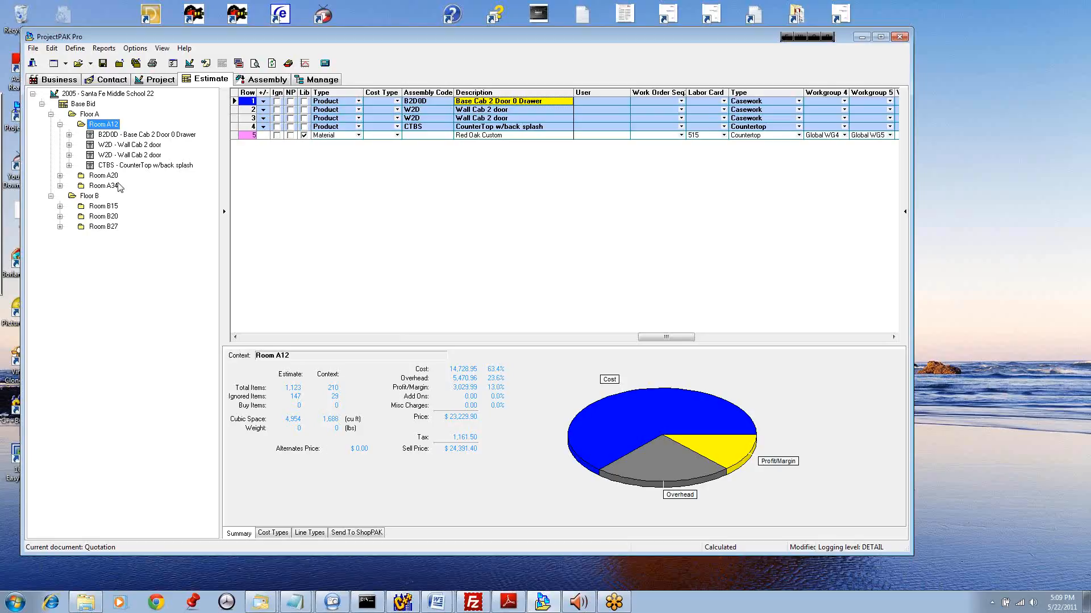
left_click(99, 176)
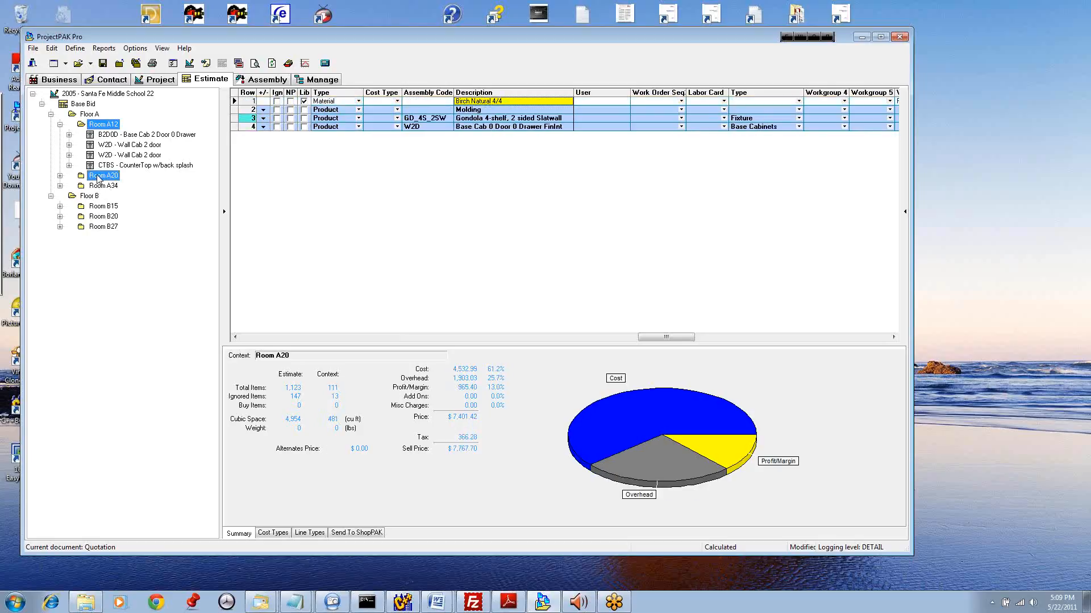
left_click(102, 207)
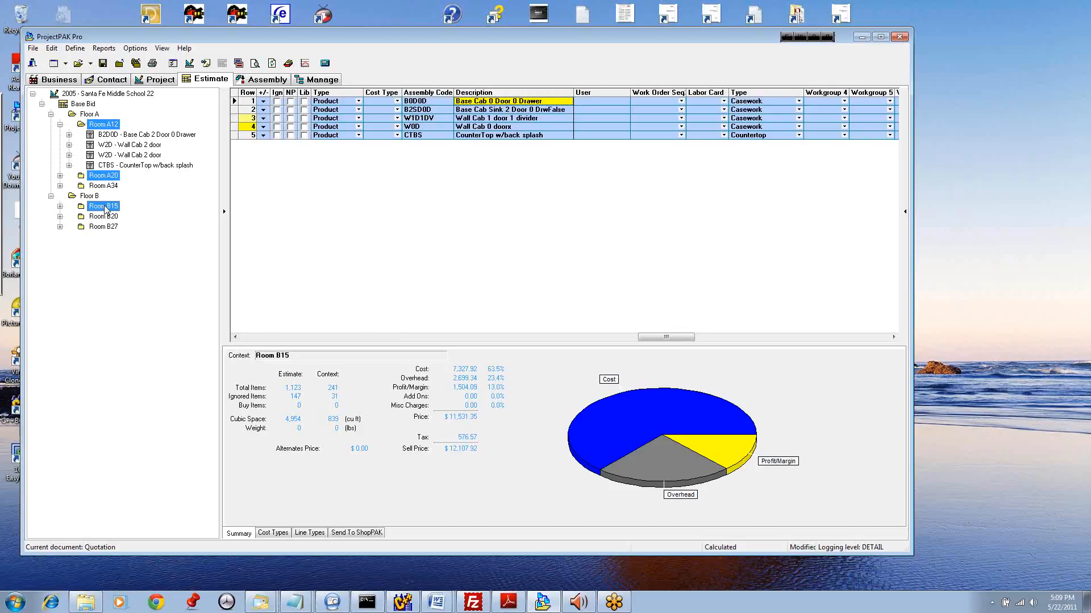
Step: Run the labor curve update on the whole Santa Fe Middle School 22 estimate and review the curve factors applied to casework and countertops
left_click(83, 104)
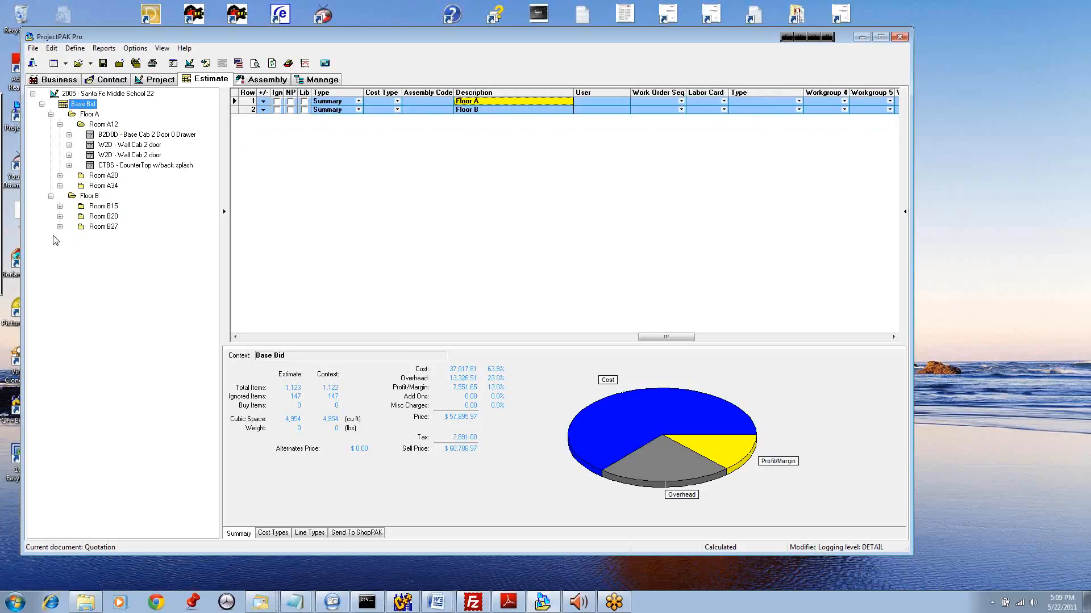
left_click(87, 95)
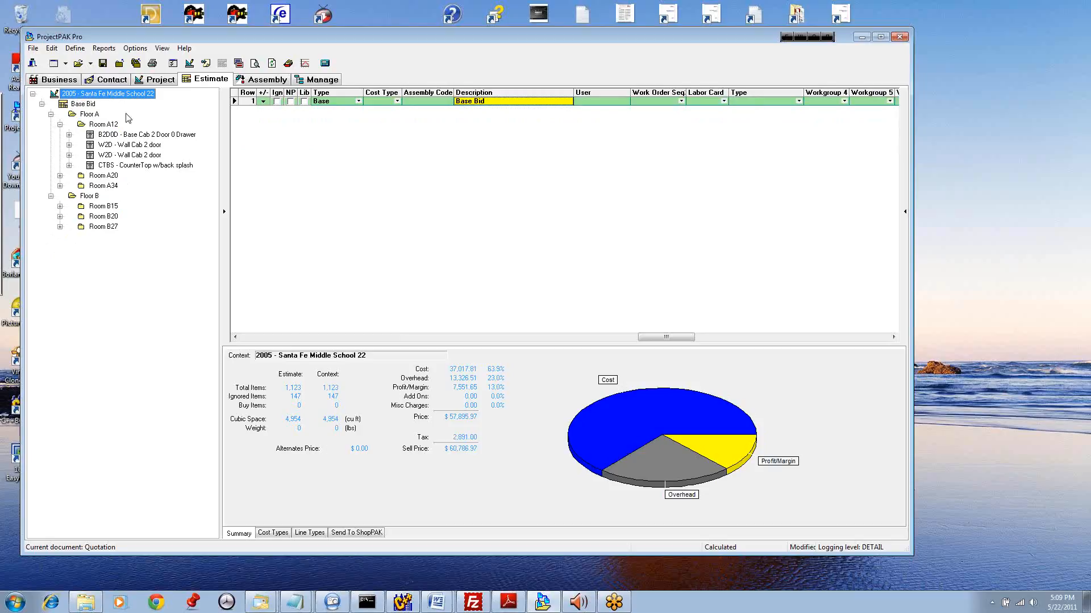
left_click(305, 64)
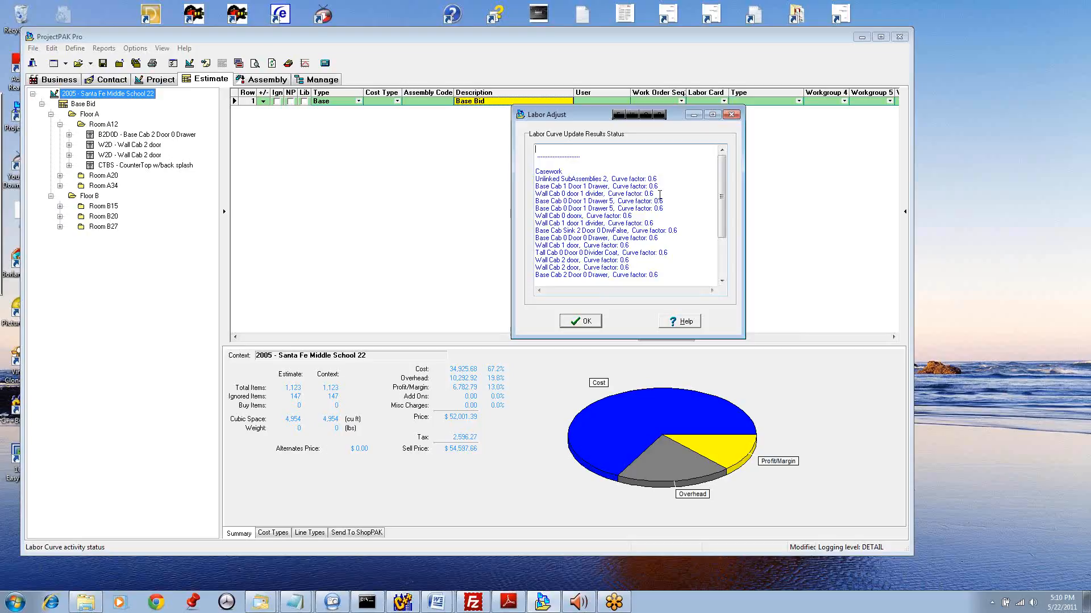
left_click_drag(721, 213, 721, 268)
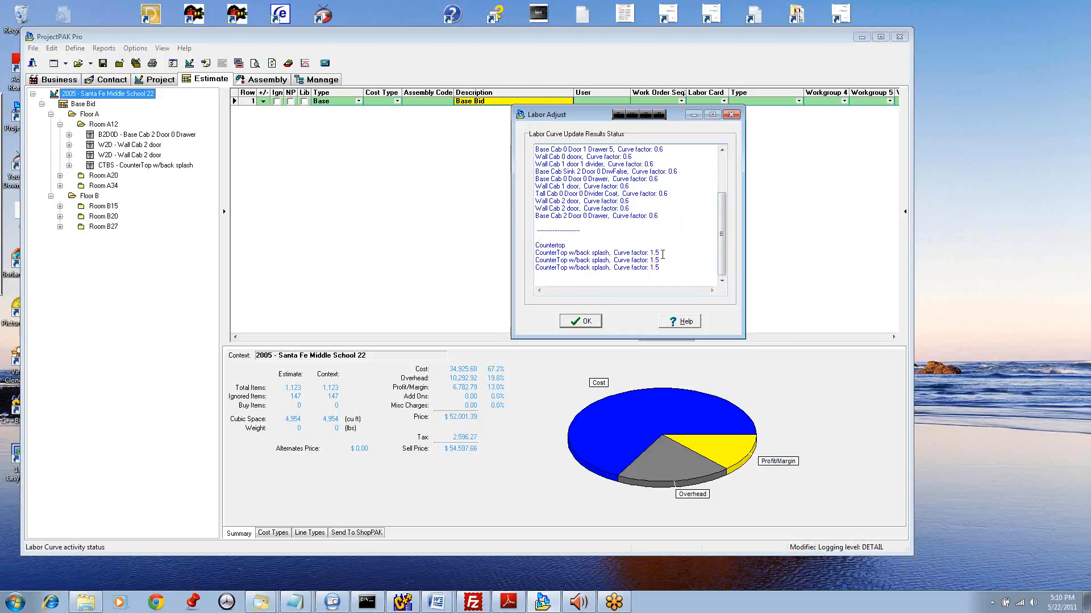
scroll(653, 216, "up", 3)
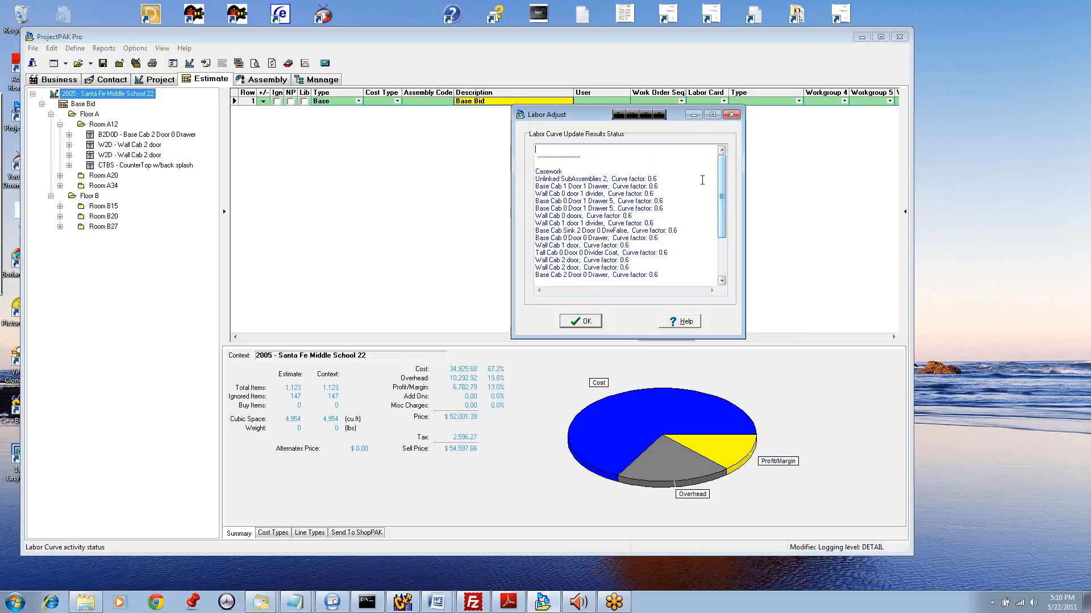
left_click_drag(720, 216, 721, 253)
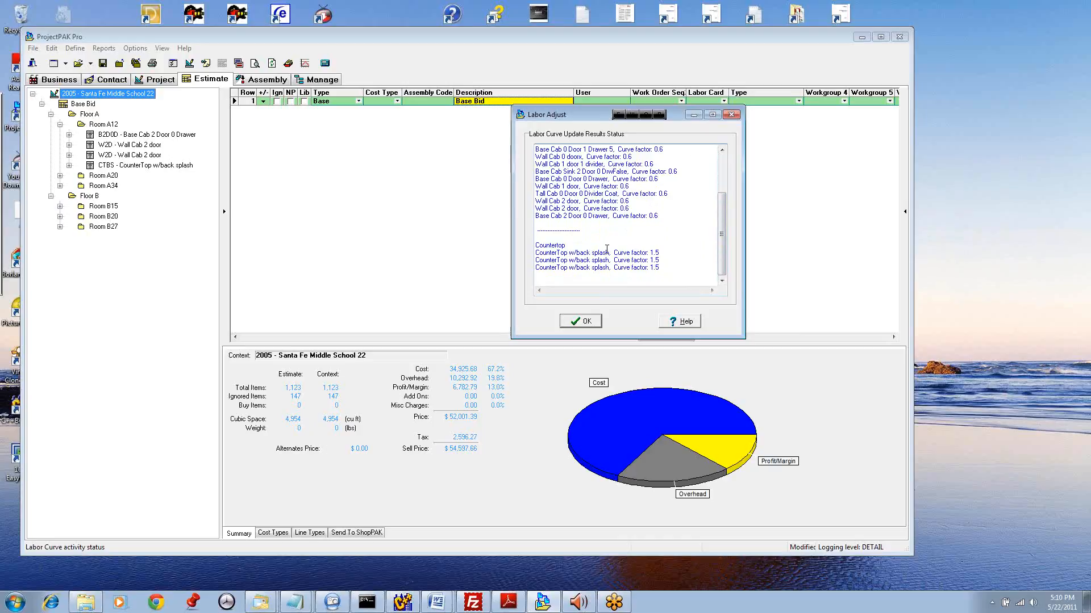
left_click(579, 322)
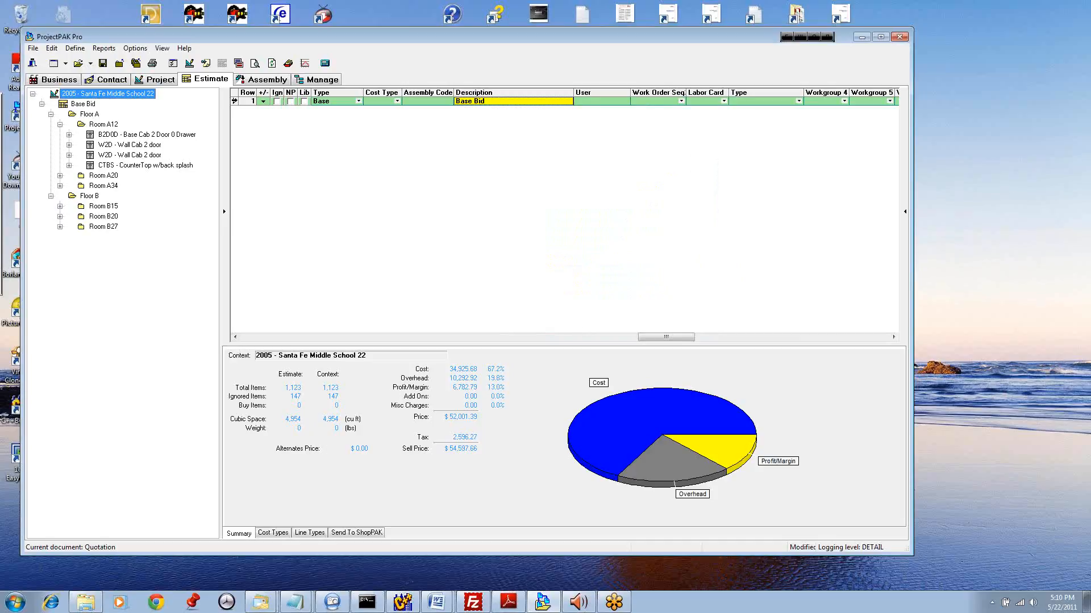
Step: Review the quantity ranges and labor curve factors for the Casework and Countertop work group items in the estimate options
left_click(137, 50)
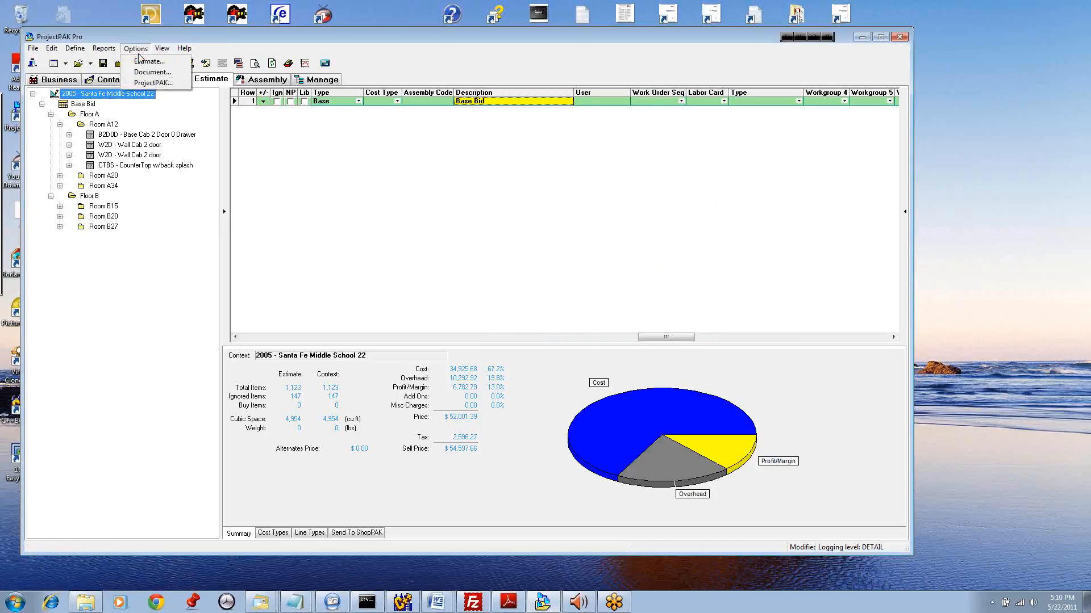
left_click(143, 62)
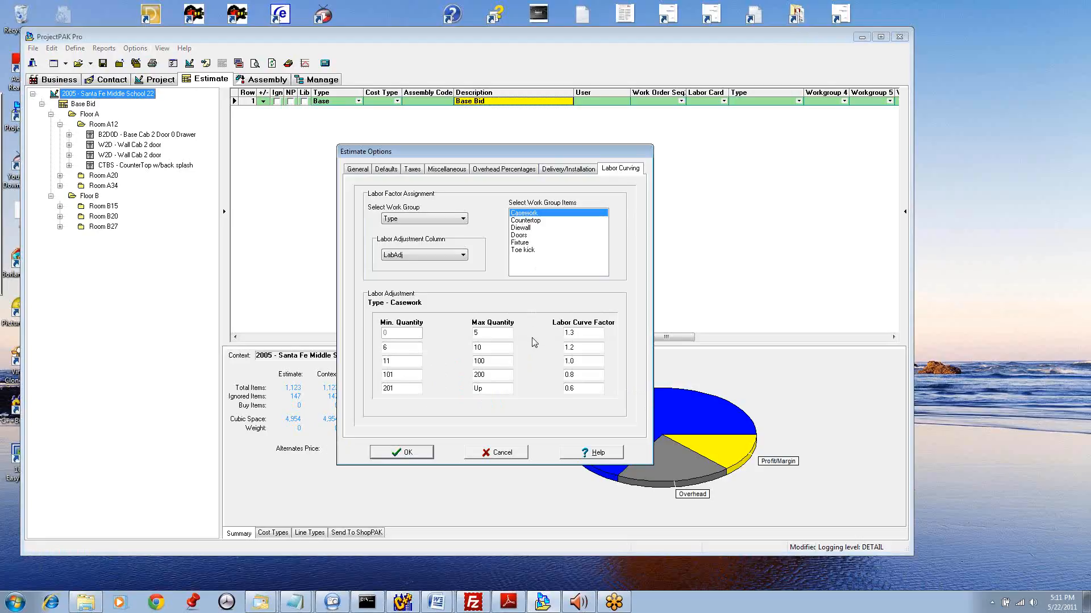
left_click(573, 391)
left_click(402, 389)
left_click(526, 222)
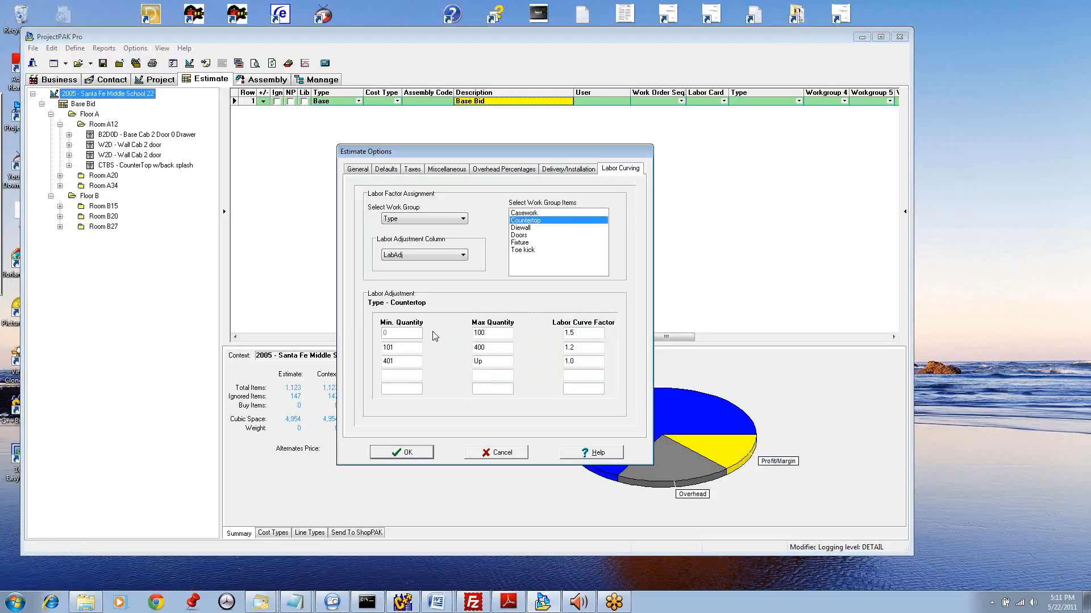
left_click(415, 453)
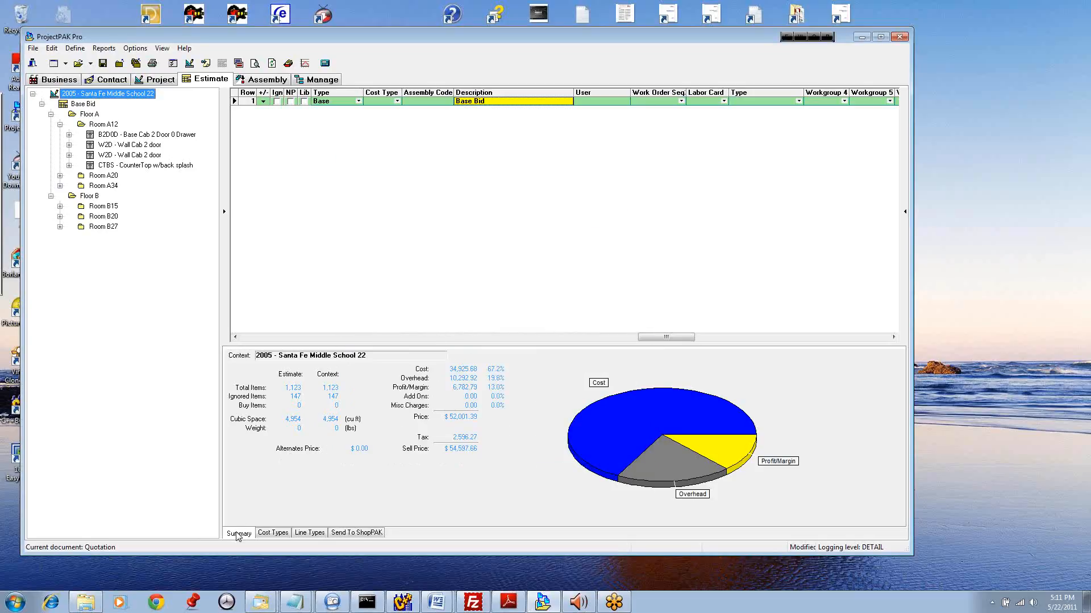
Step: Show the estimate's hours and costs by line type, and narrow the project tree slightly
left_click(304, 534)
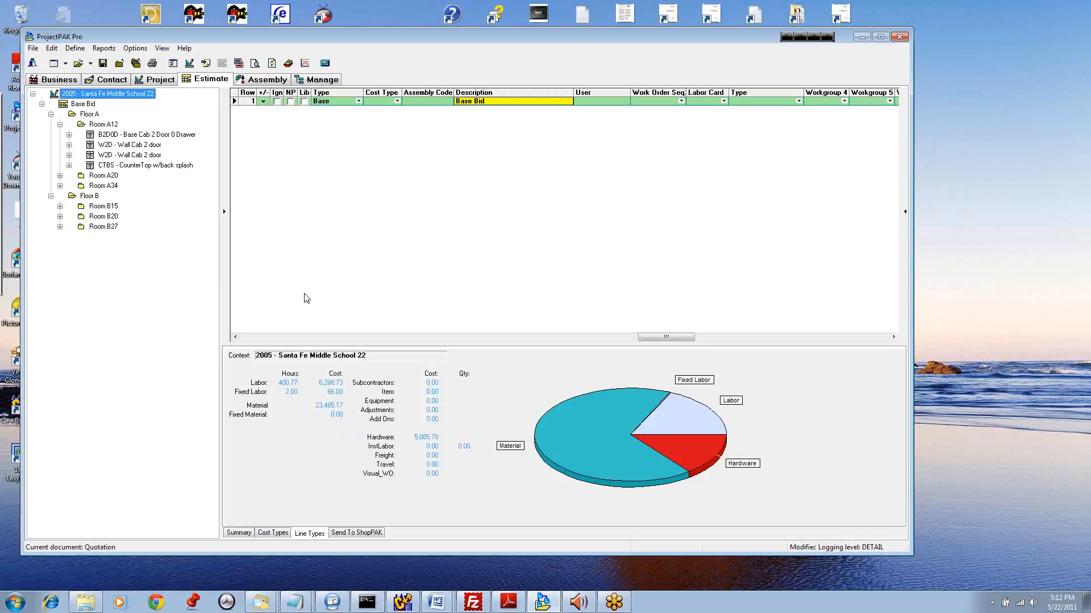
left_click_drag(220, 228, 202, 228)
left_click(229, 341)
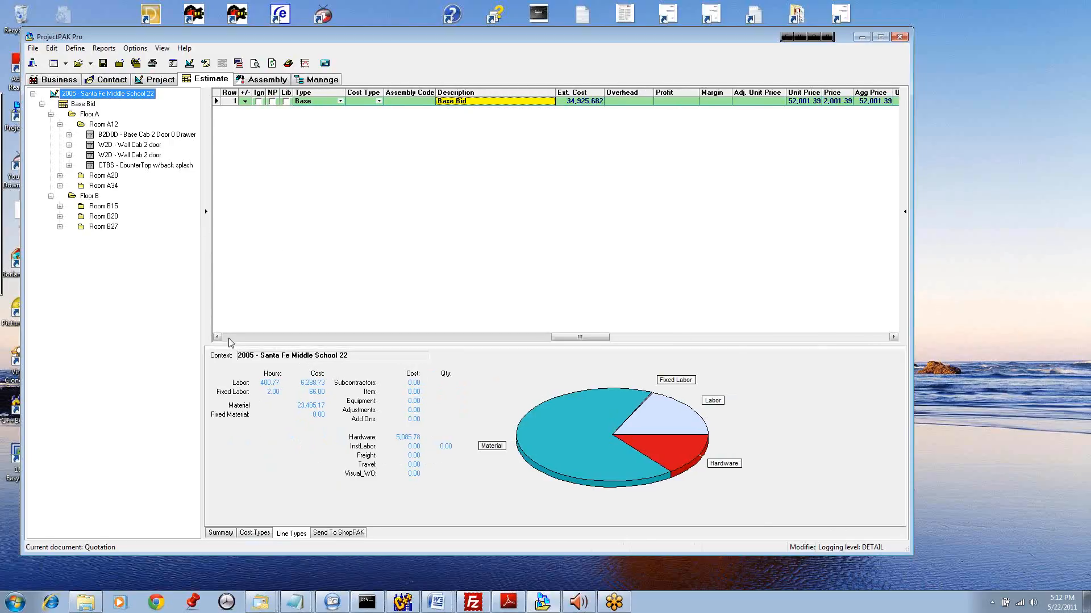
left_click(229, 342)
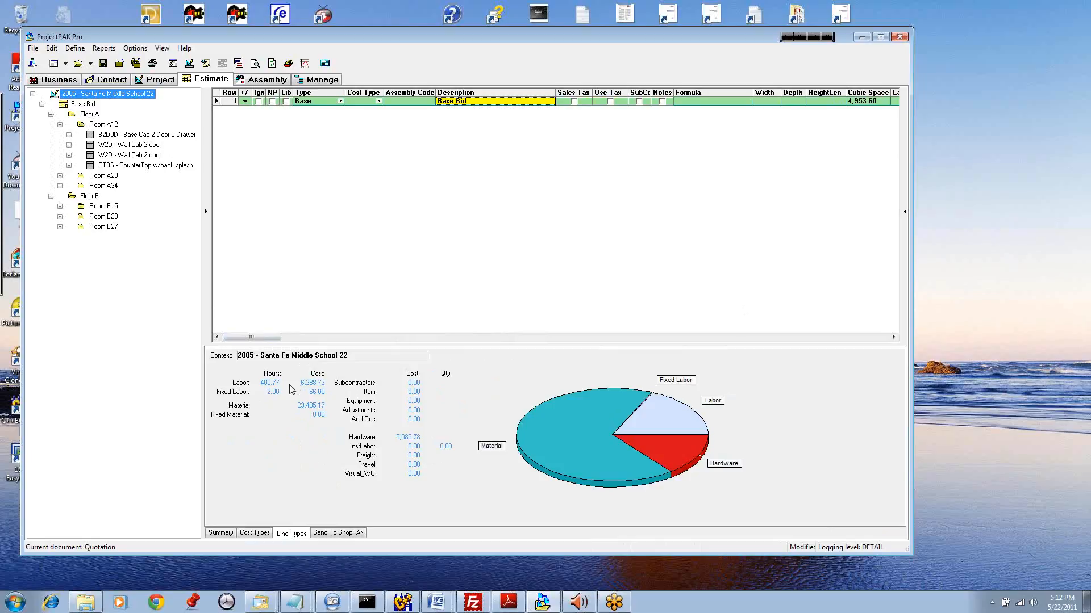
Step: Recheck the Casework quantity ranges and labor curve factors in the estimate options
left_click(138, 50)
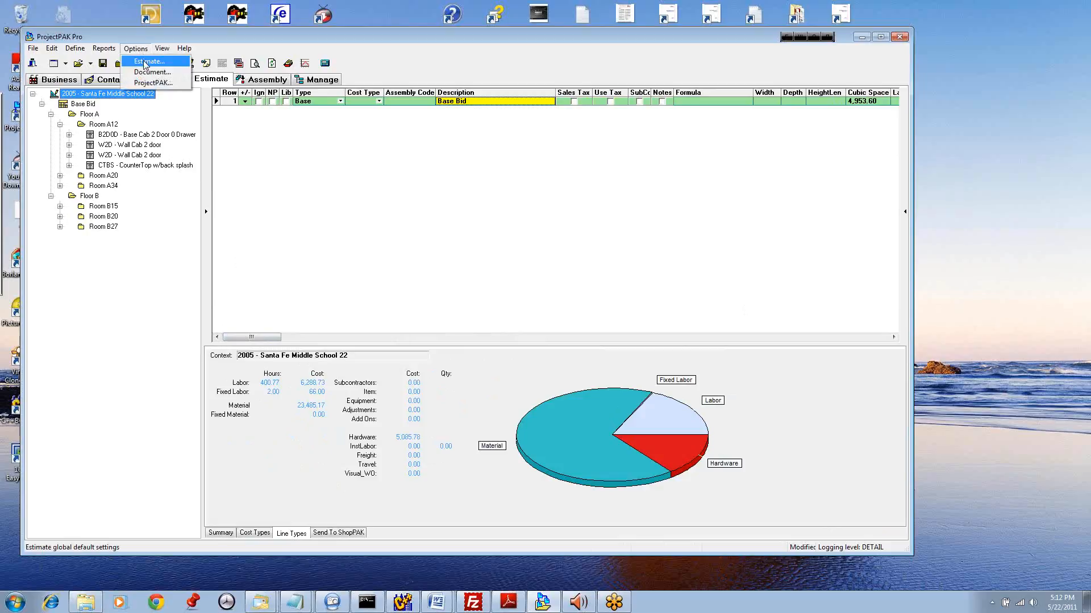
left_click(149, 61)
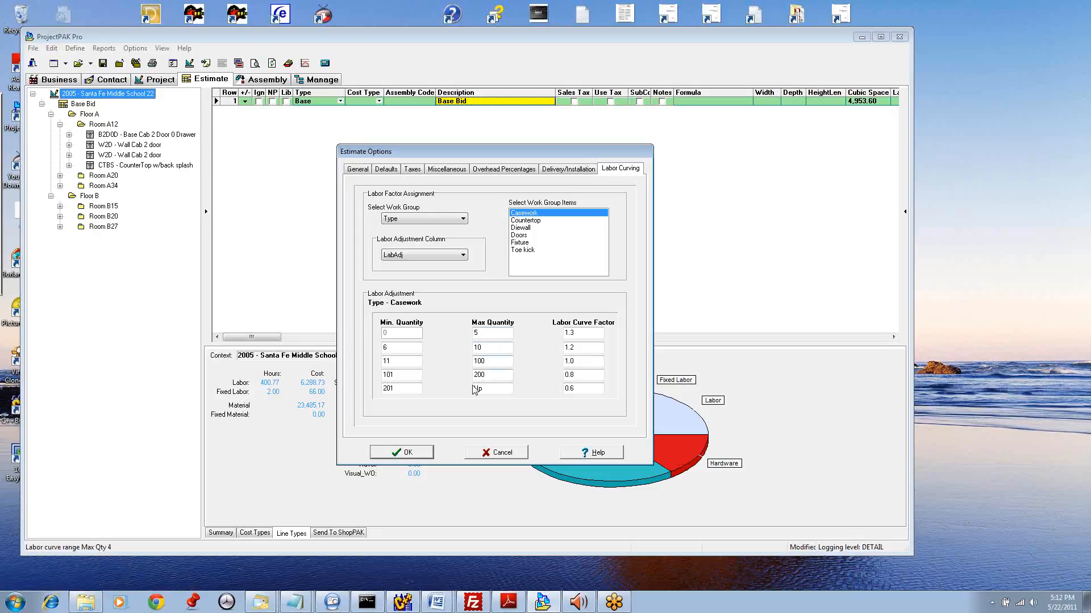
left_click(412, 456)
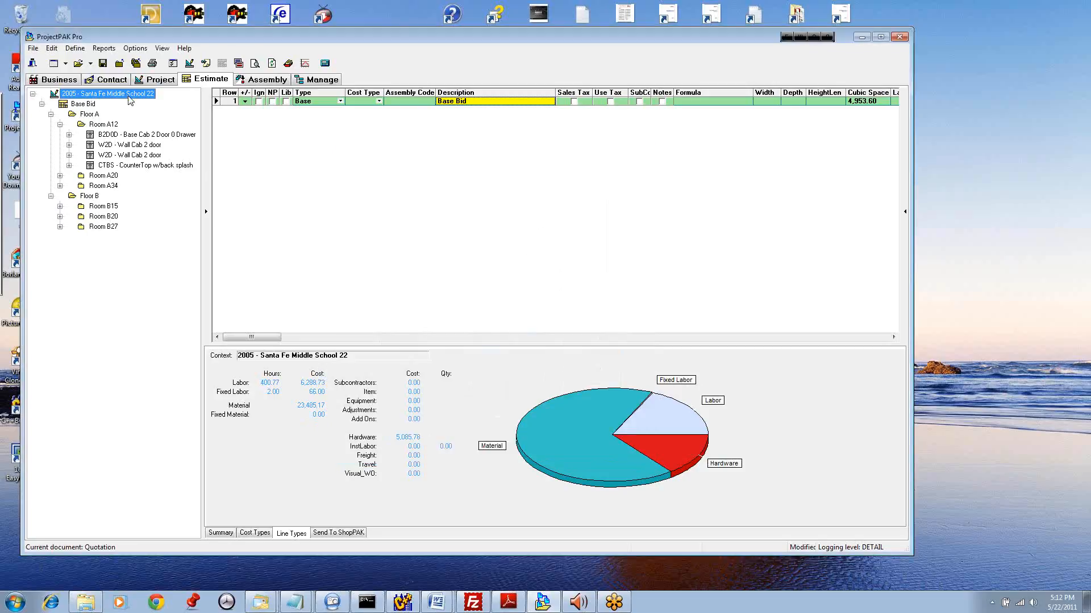
Step: Check the LabAdj values of the products in Room A12
left_click(729, 337)
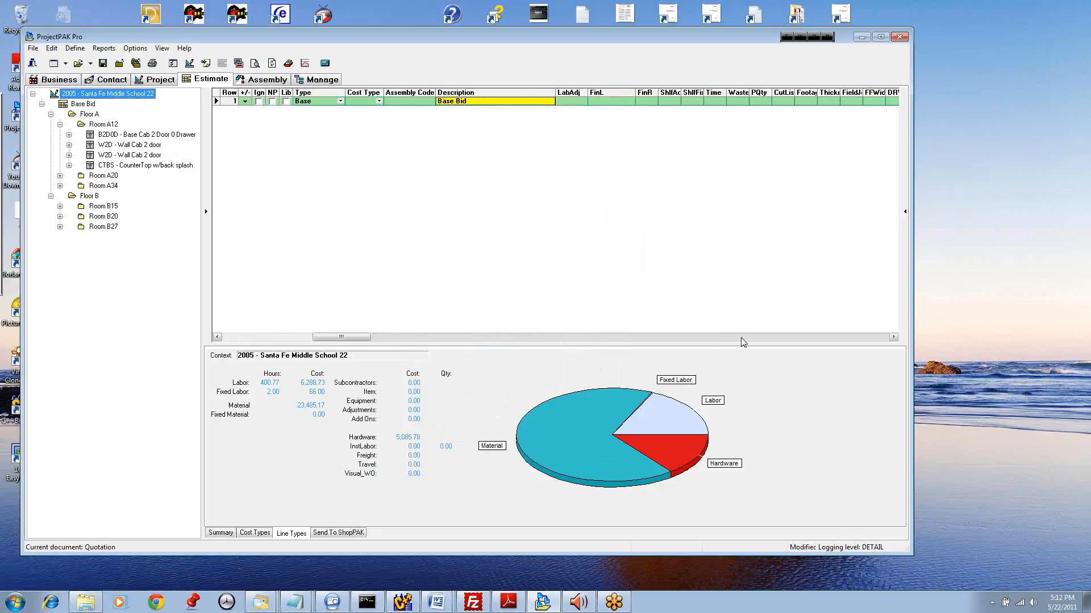
left_click(92, 115)
left_click(96, 125)
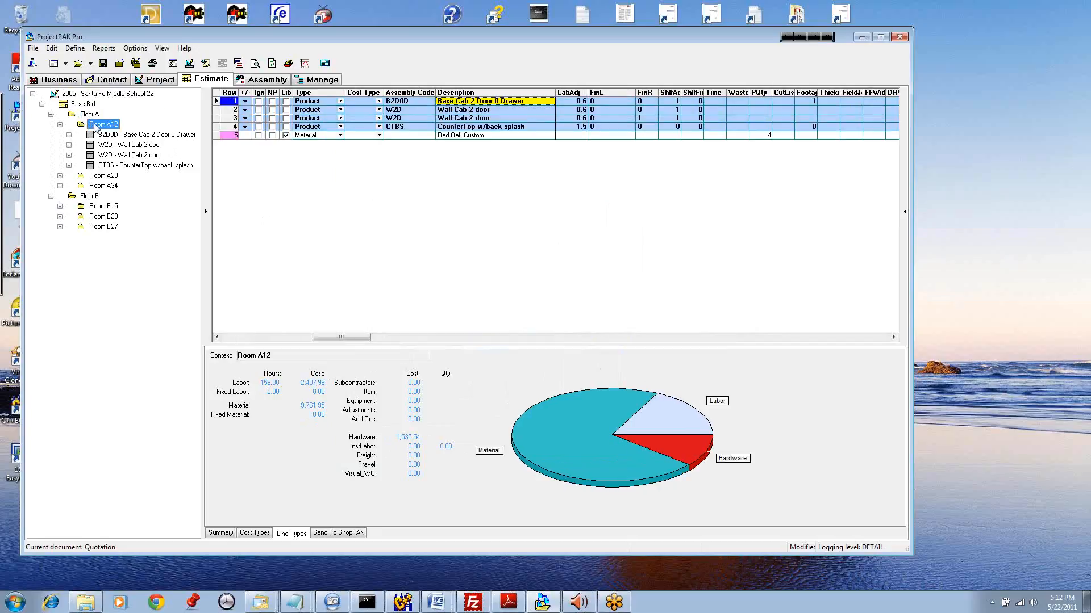
left_click(295, 336)
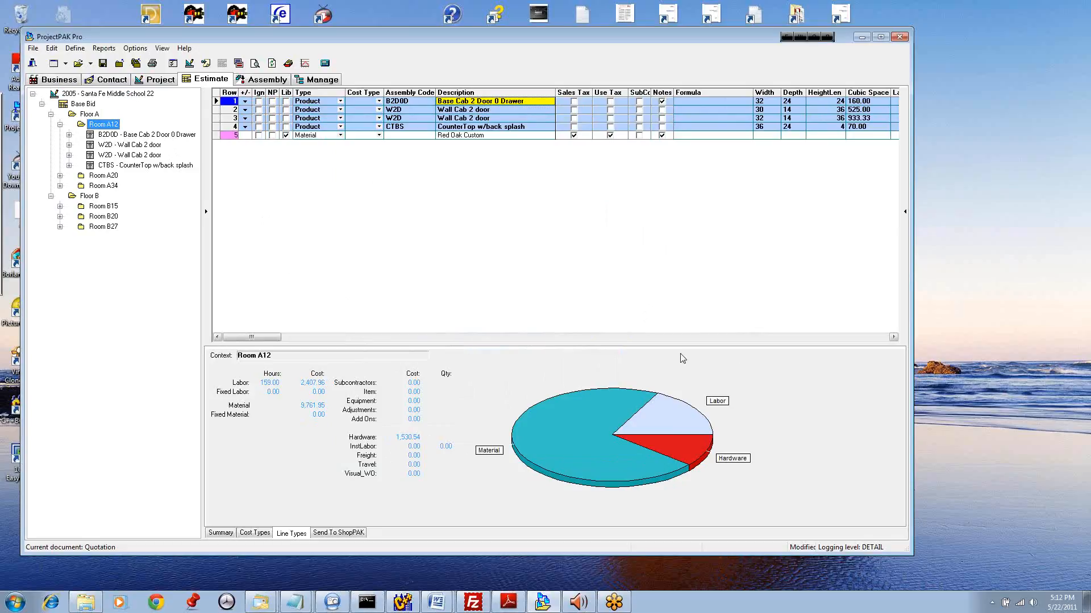
left_click(747, 340)
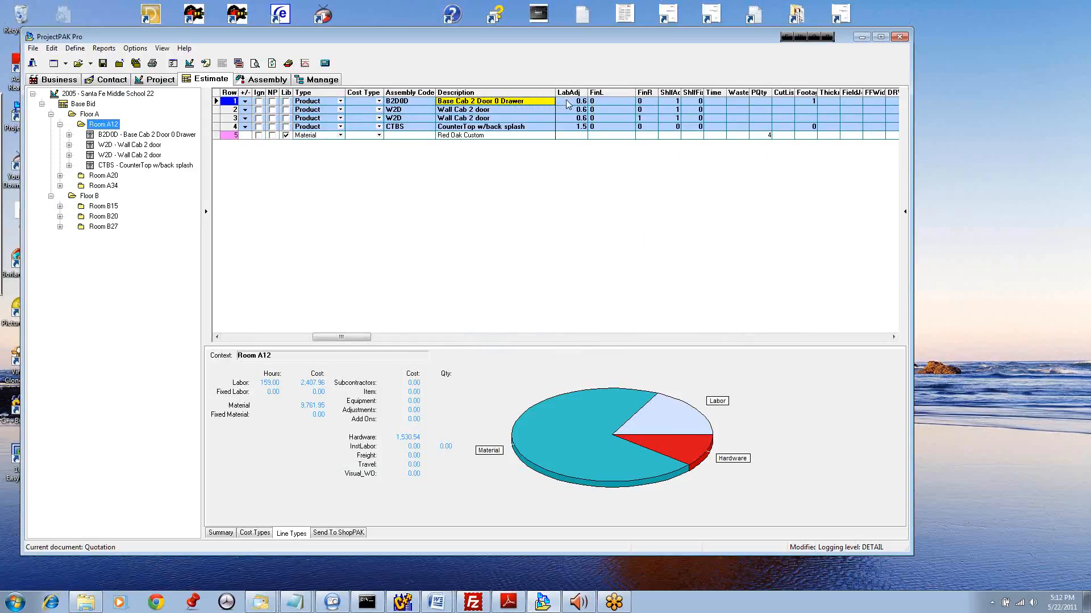
Step: Find all items with line type Product across the entire estimate and select all of them
left_click(98, 94)
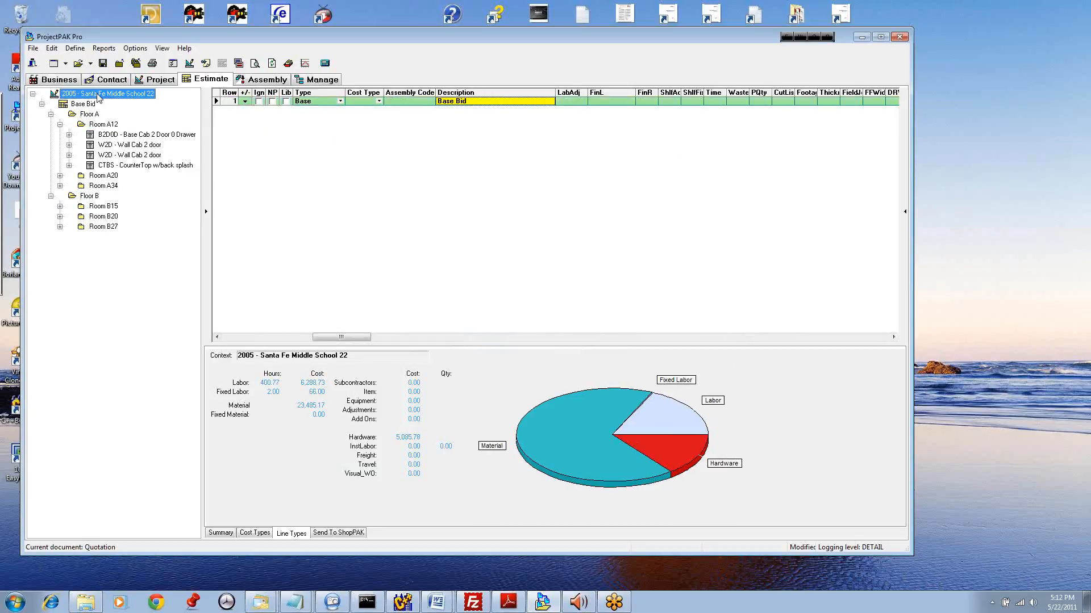
left_click(53, 48)
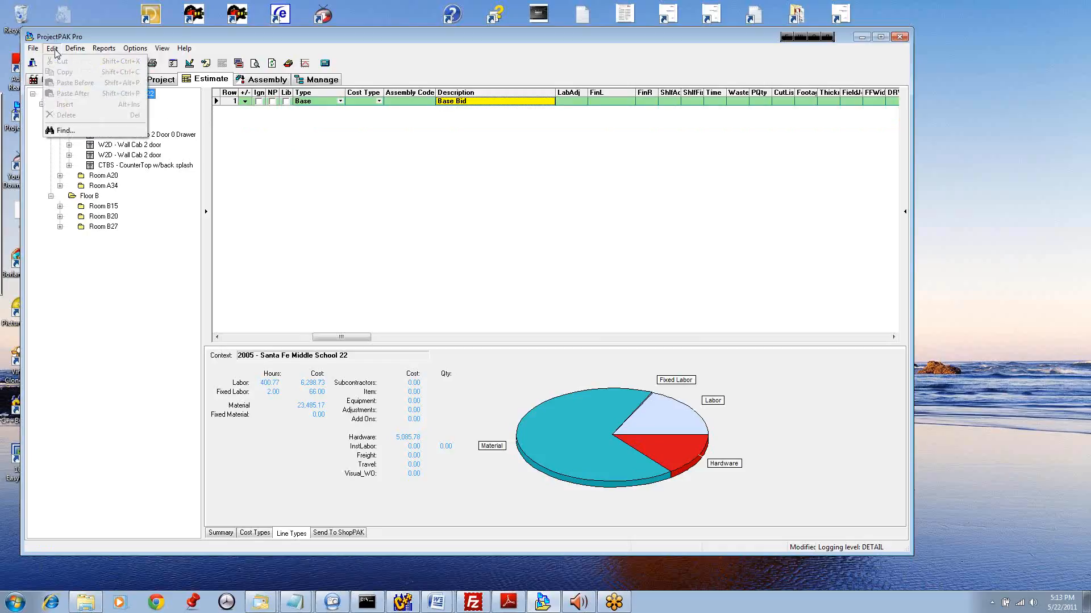
left_click(64, 131)
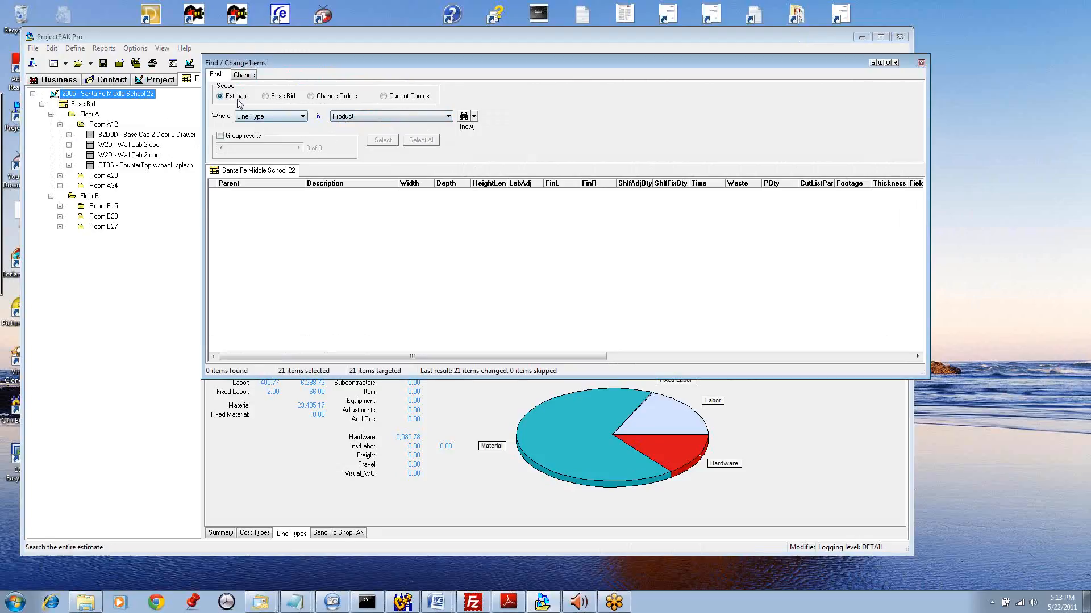
left_click(464, 117)
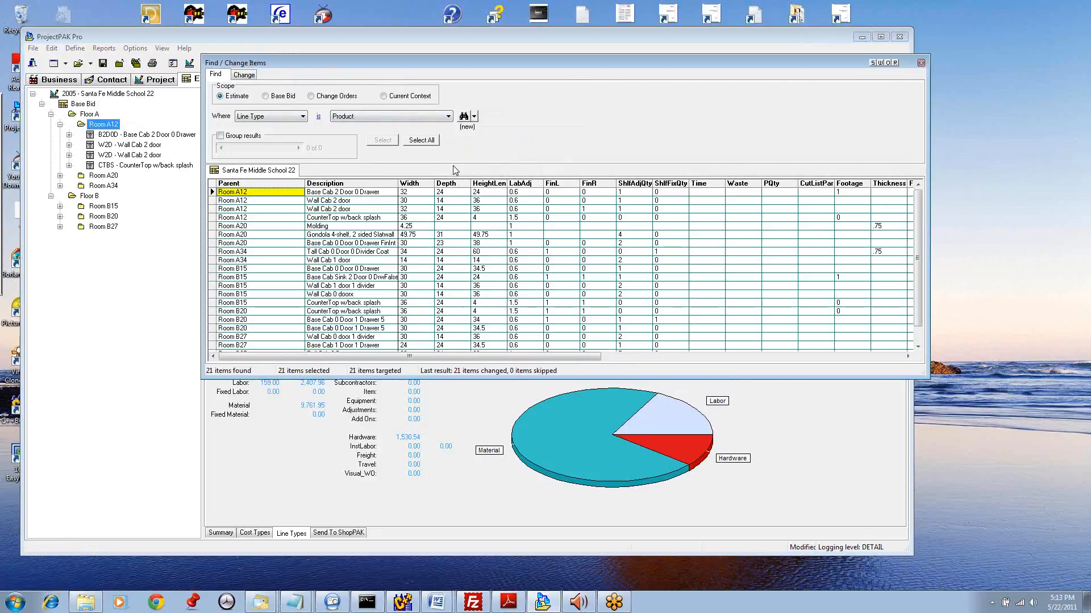
left_click(420, 140)
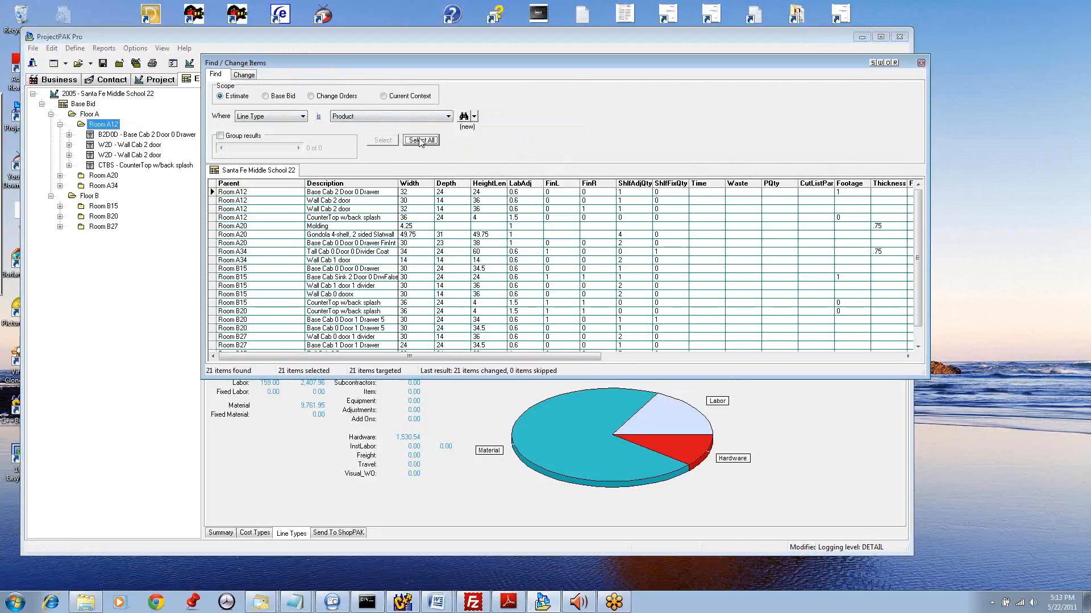
Step: Set LabAdj to 1 for all selected products, and return to the line type totals of the whole estimate
left_click(243, 75)
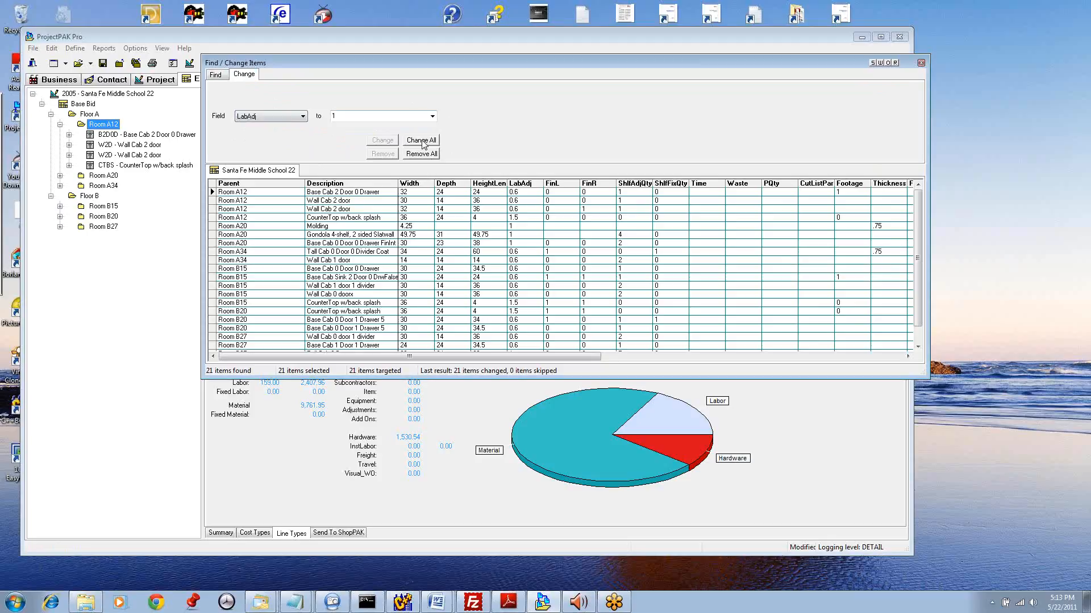
left_click(216, 76)
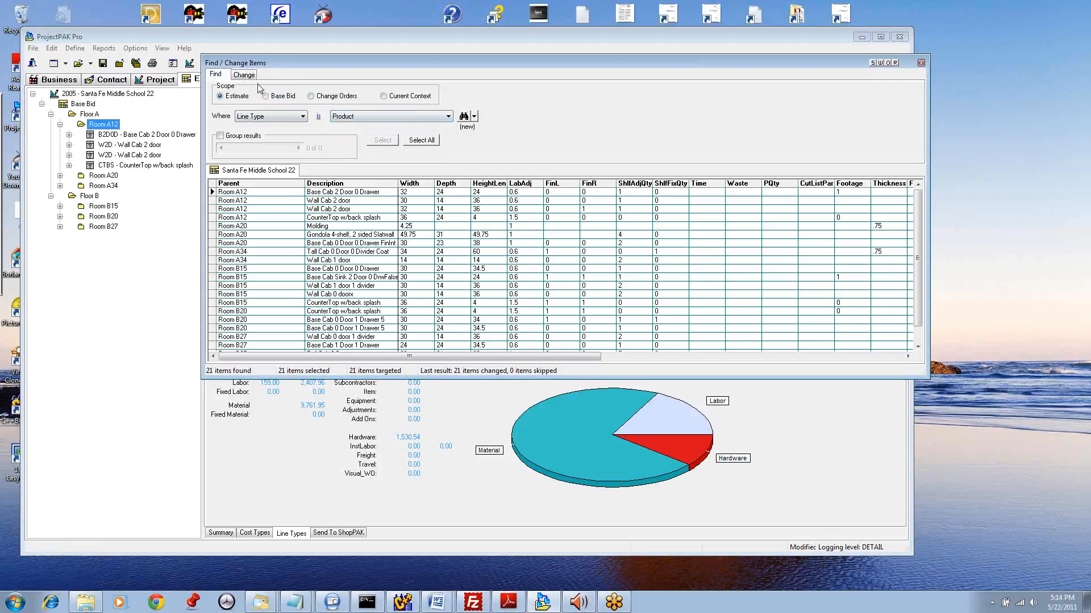
left_click(245, 75)
left_click(421, 141)
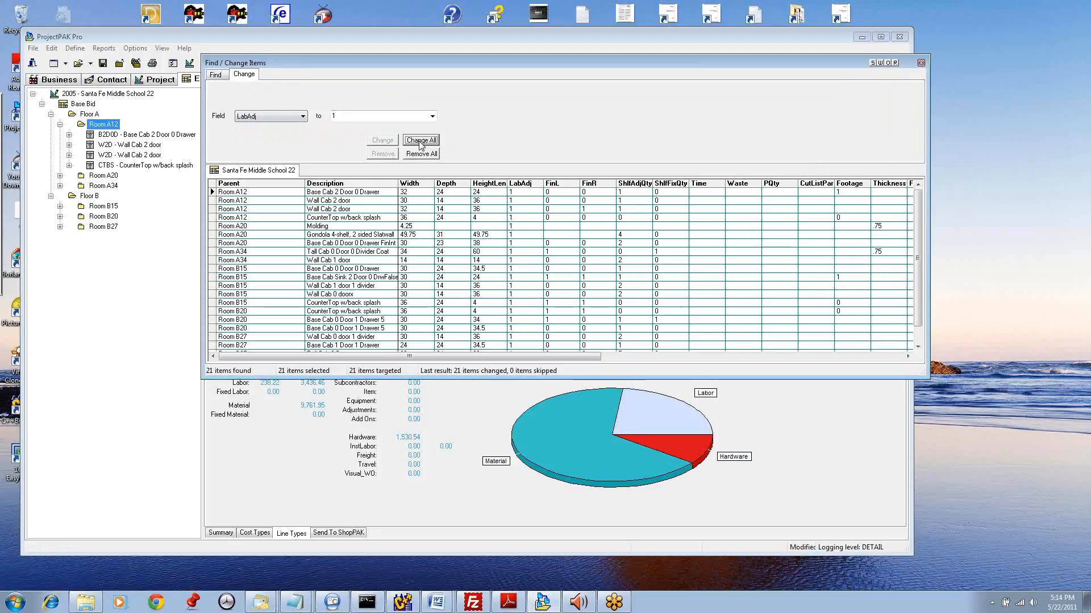
left_click(921, 62)
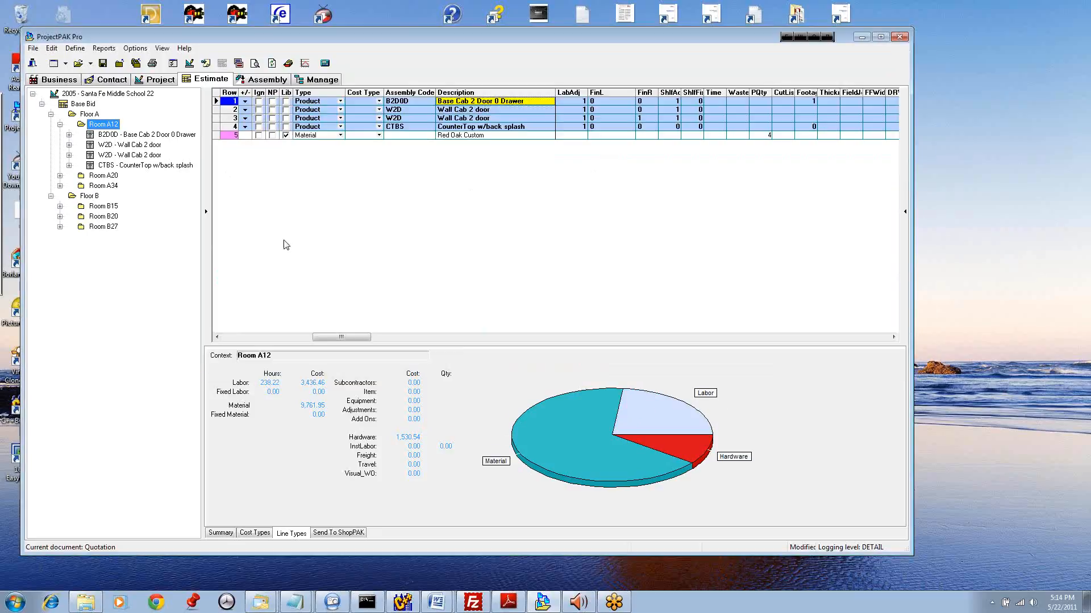
left_click(110, 96)
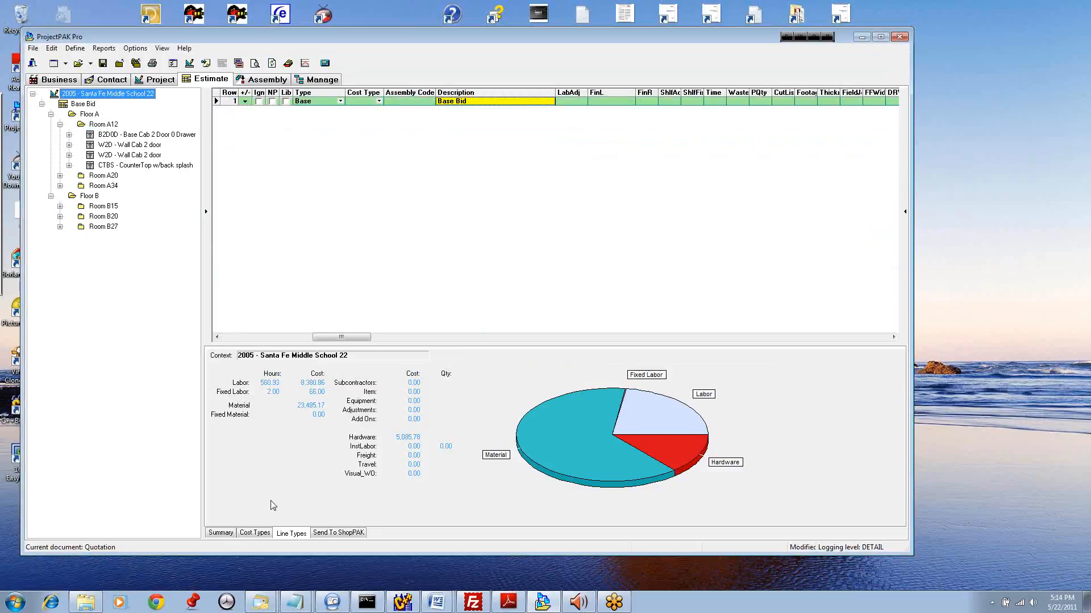
Step: Check the whole estimate's cost type totals and price summary, and return to its labor hours and costs by line type
left_click(255, 534)
left_click(295, 535)
left_click(221, 534)
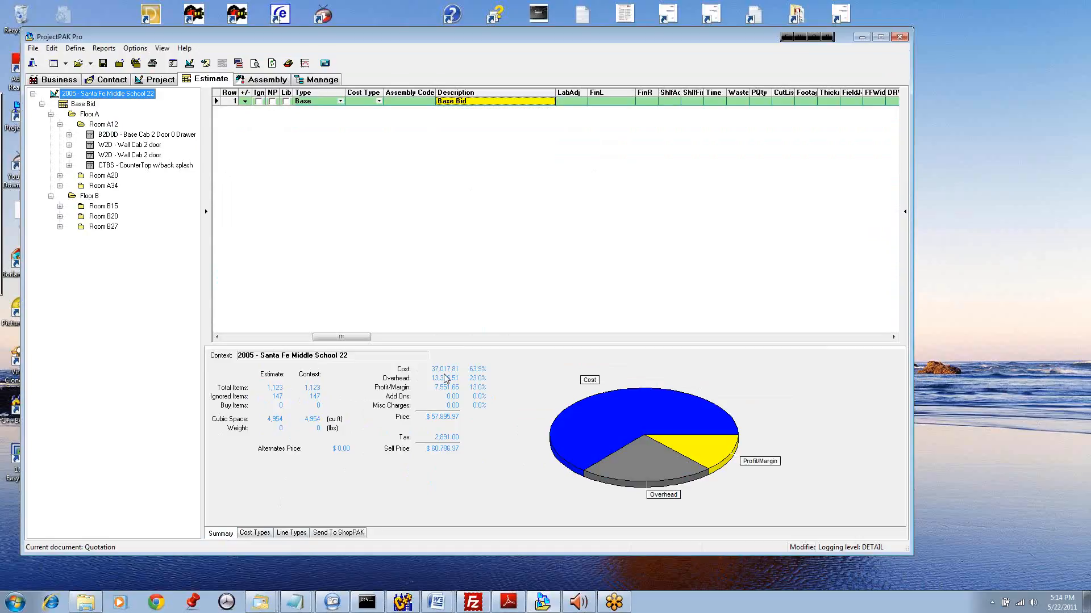
left_click(291, 533)
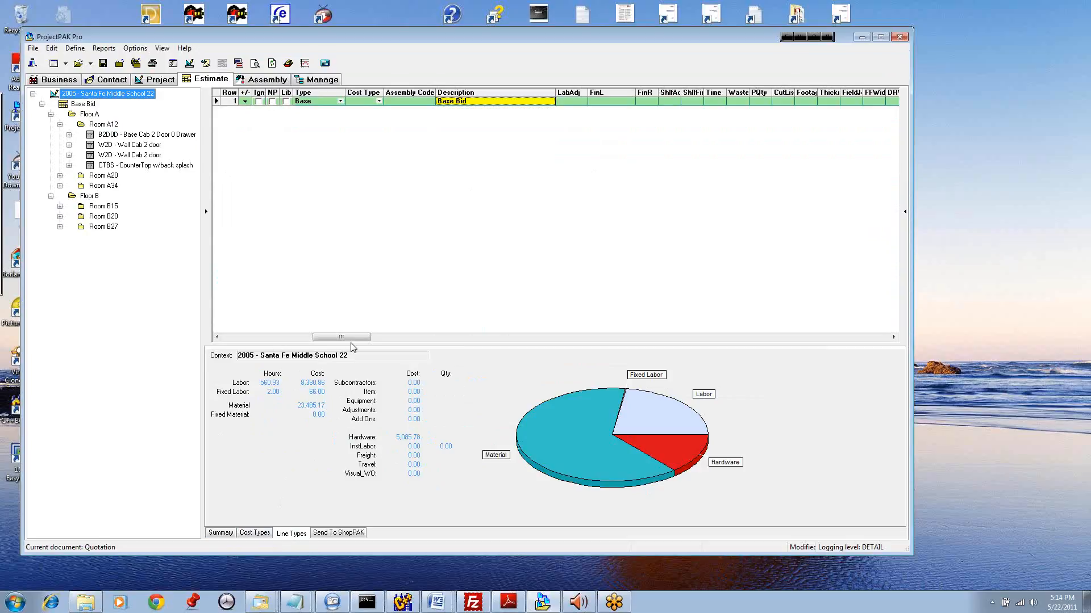
Step: Apply the labor curve to the entire estimate again, and review the applied curve factors and the estimate's price summary
left_click(233, 339)
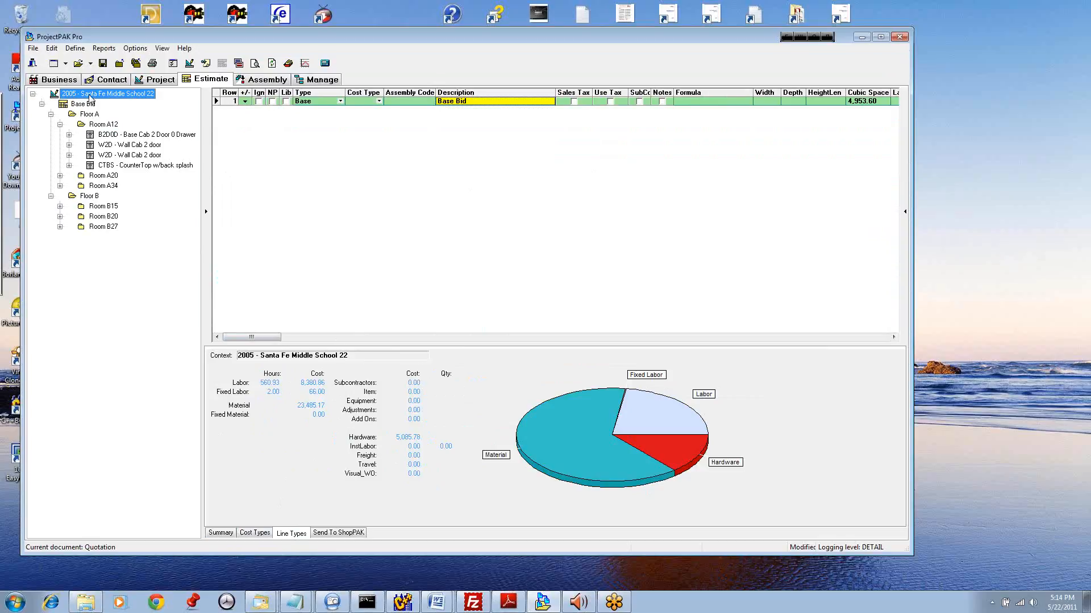
left_click(306, 63)
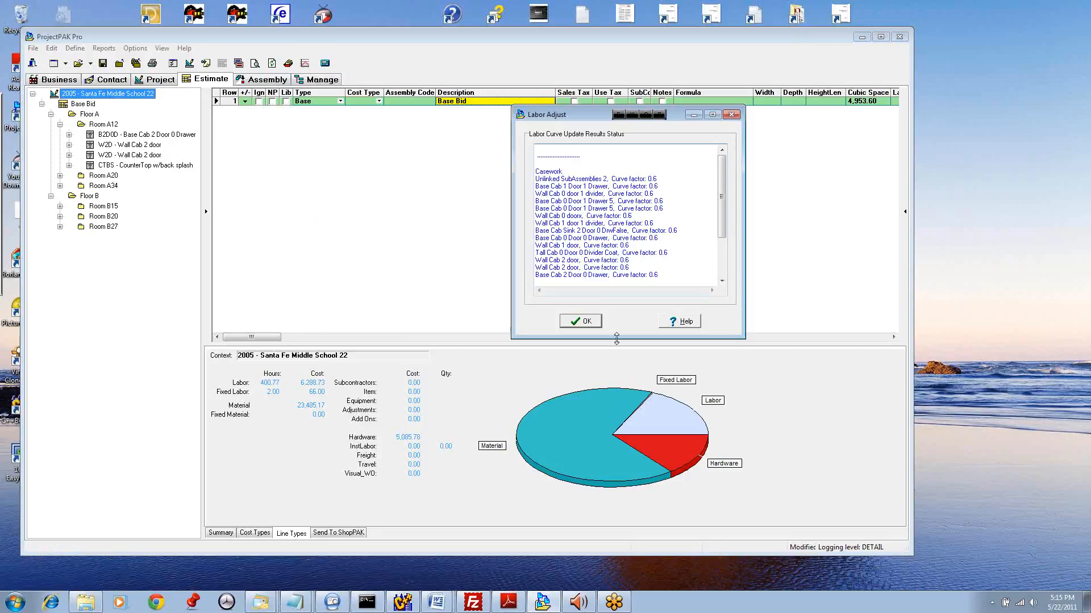
left_click_drag(618, 339, 620, 419)
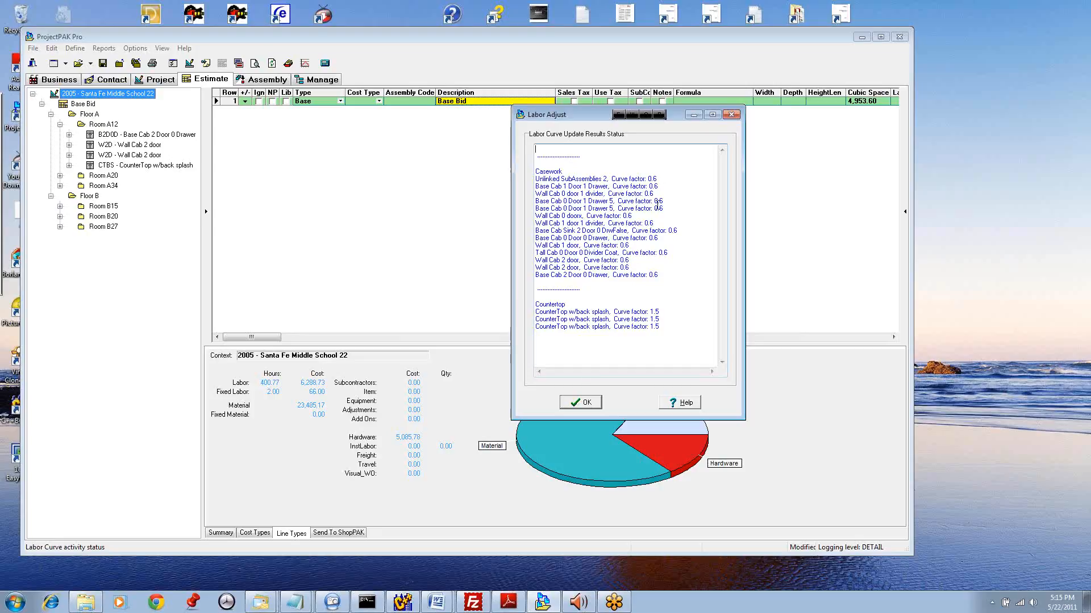
left_click(580, 402)
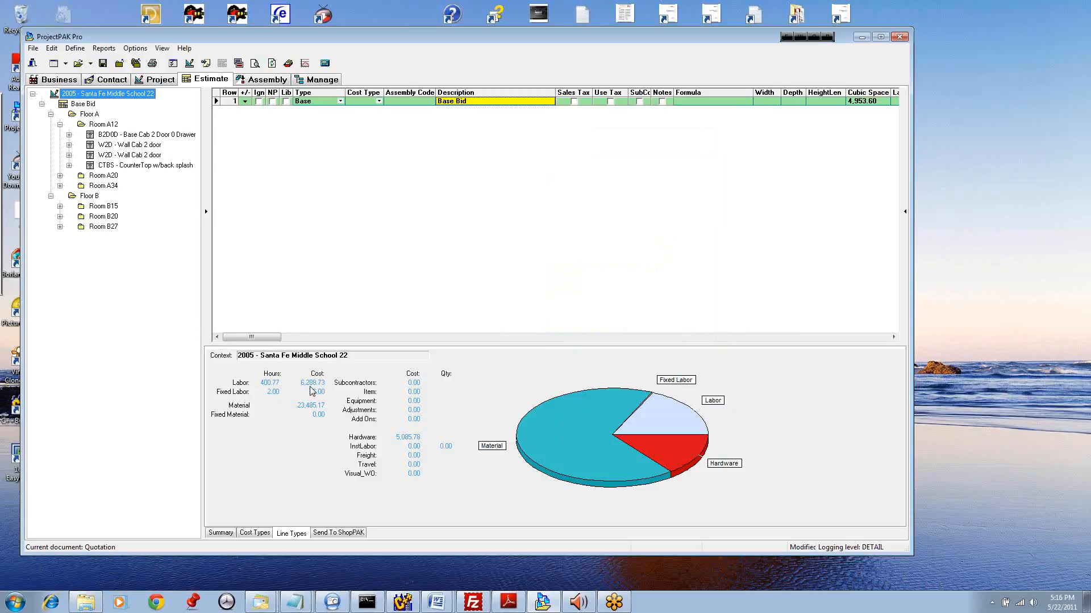
left_click(226, 534)
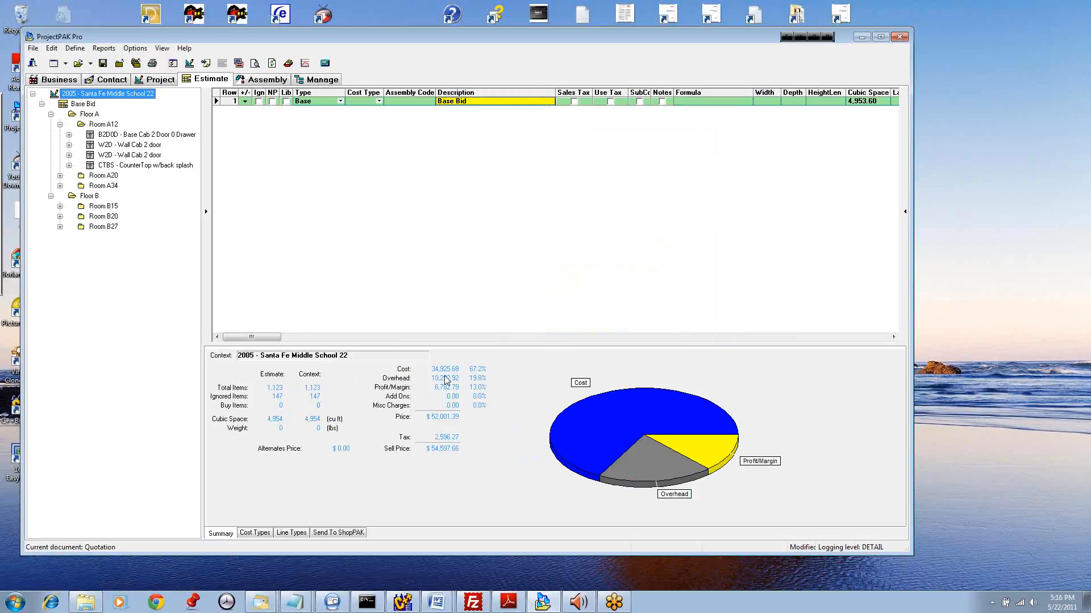